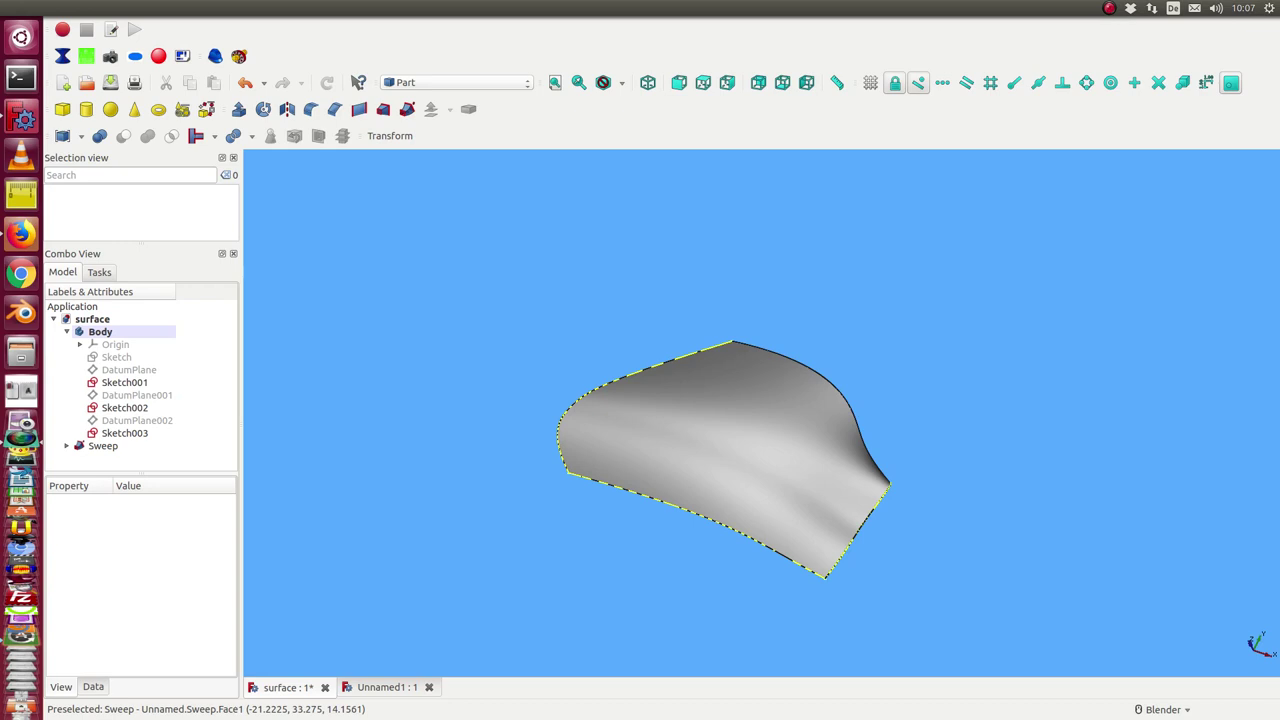
- Hide the Sweep surface and orbit around the two remaining yellow spline curves
middle_click_drag(817, 630, 681, 629)
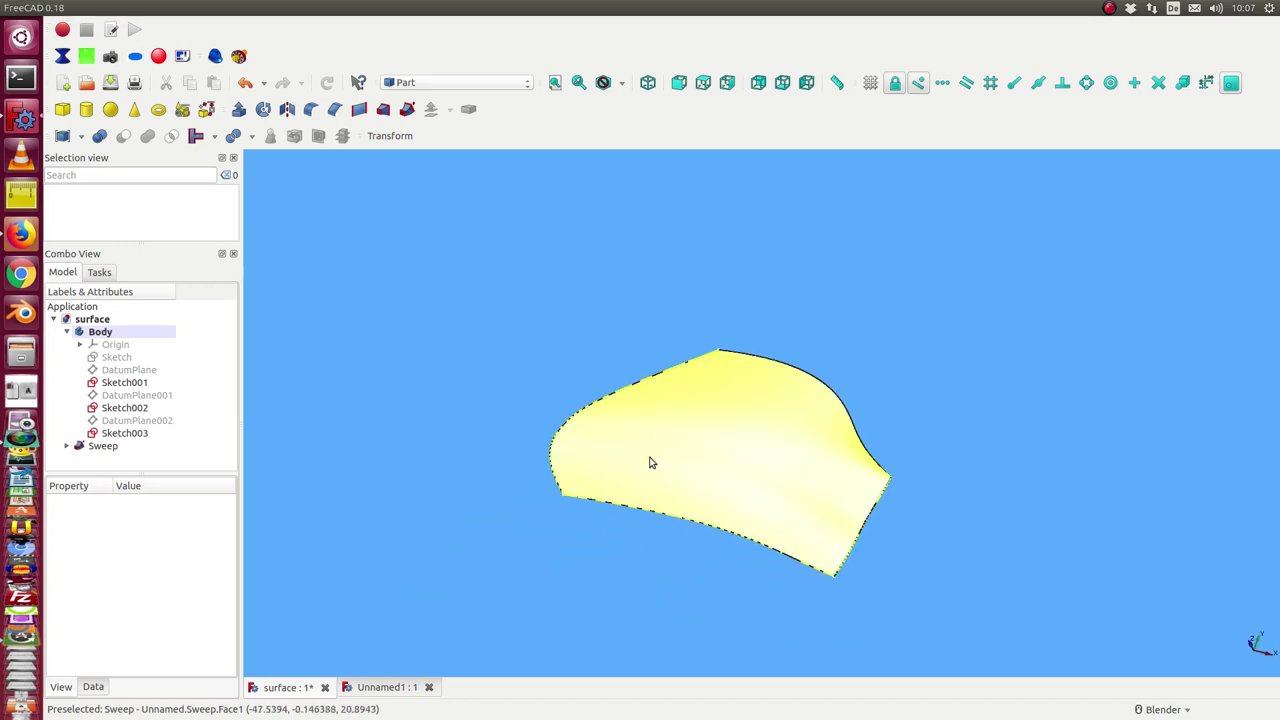
left_click(101, 447)
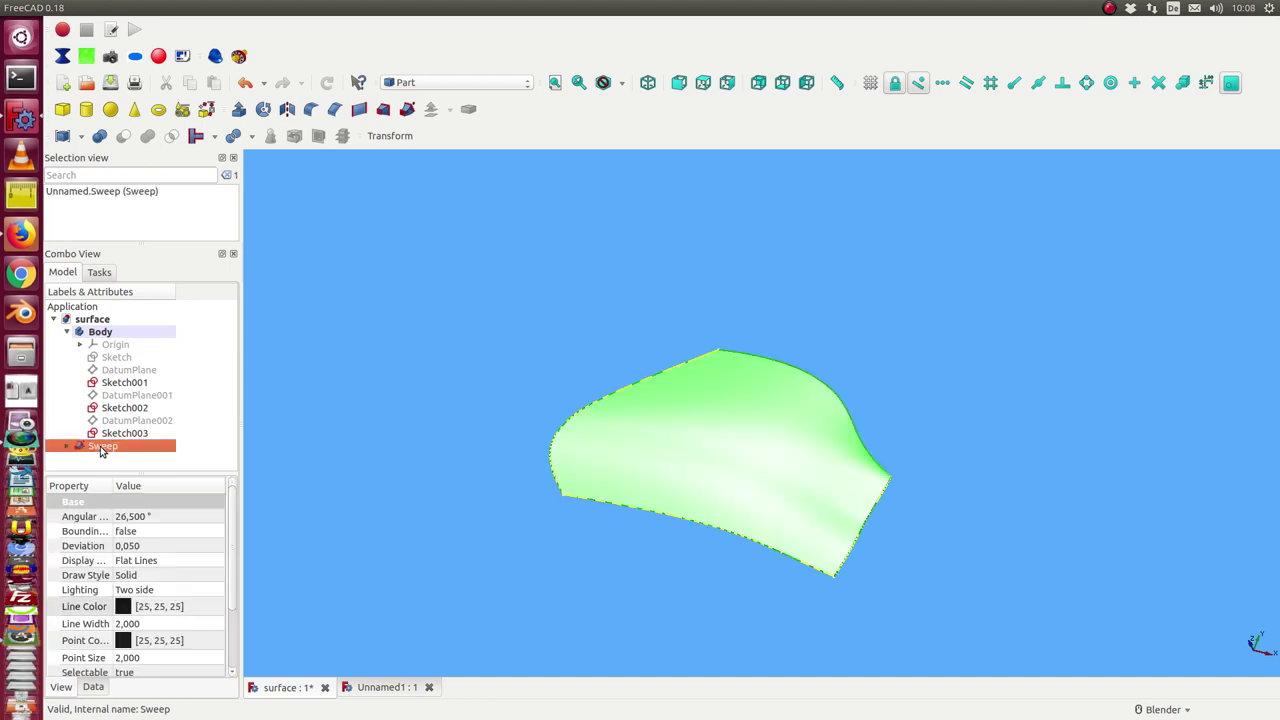
key("space")
left_click(429, 521)
middle_click_drag(429, 521, 752, 499)
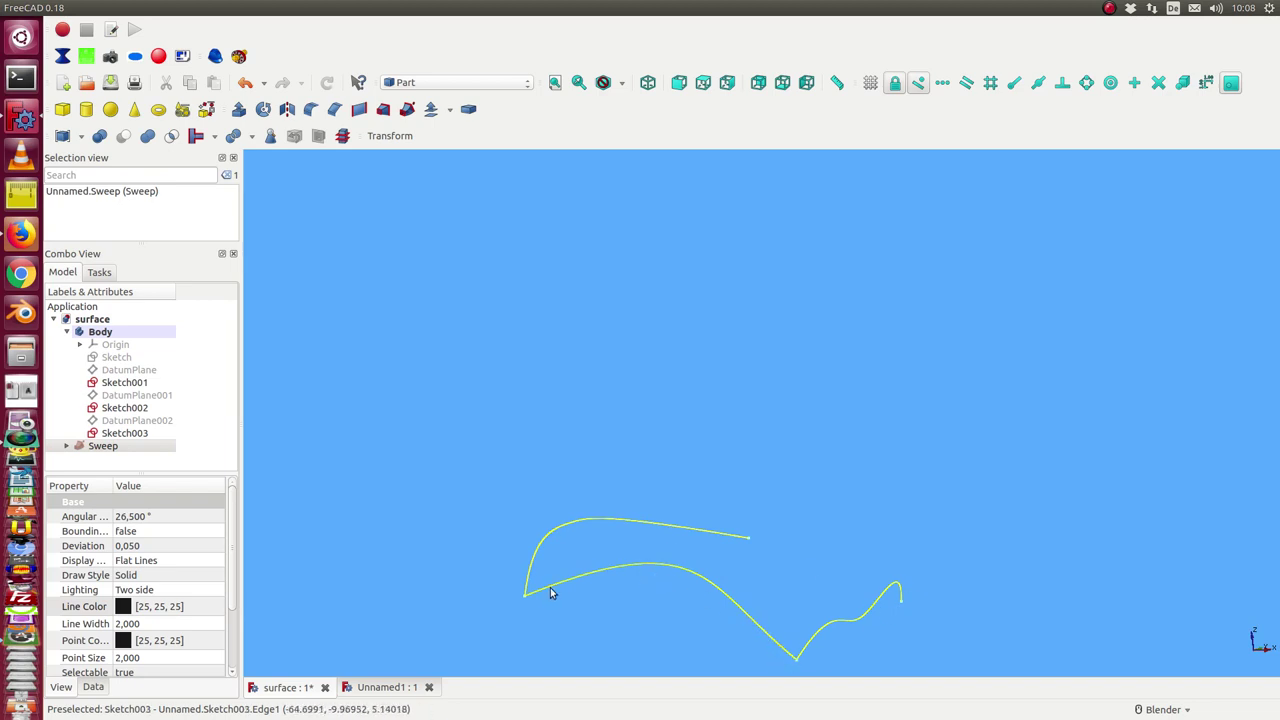
scroll(793, 544, "down", 2)
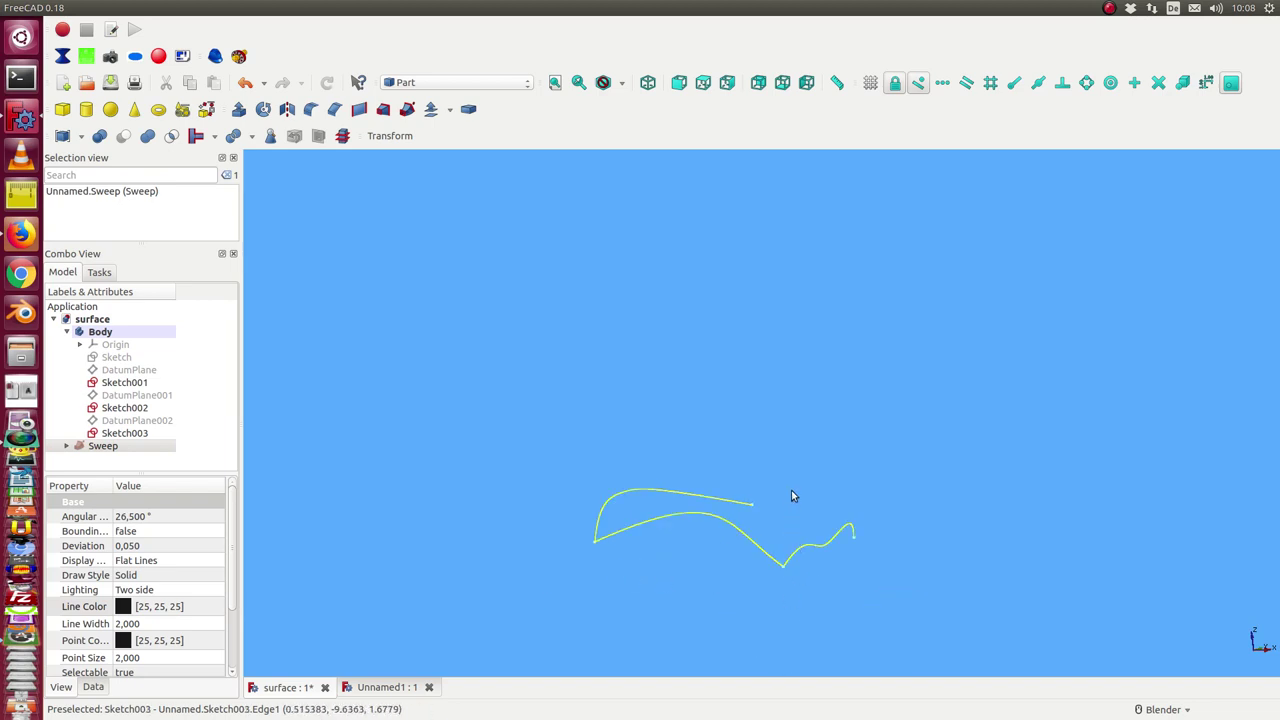
mouse_move(791, 496)
middle_mouse_down()
mouse_move(746, 369)
mouse_move(571, 323)
mouse_move(646, 426)
mouse_move(790, 499)
middle_mouse_up()
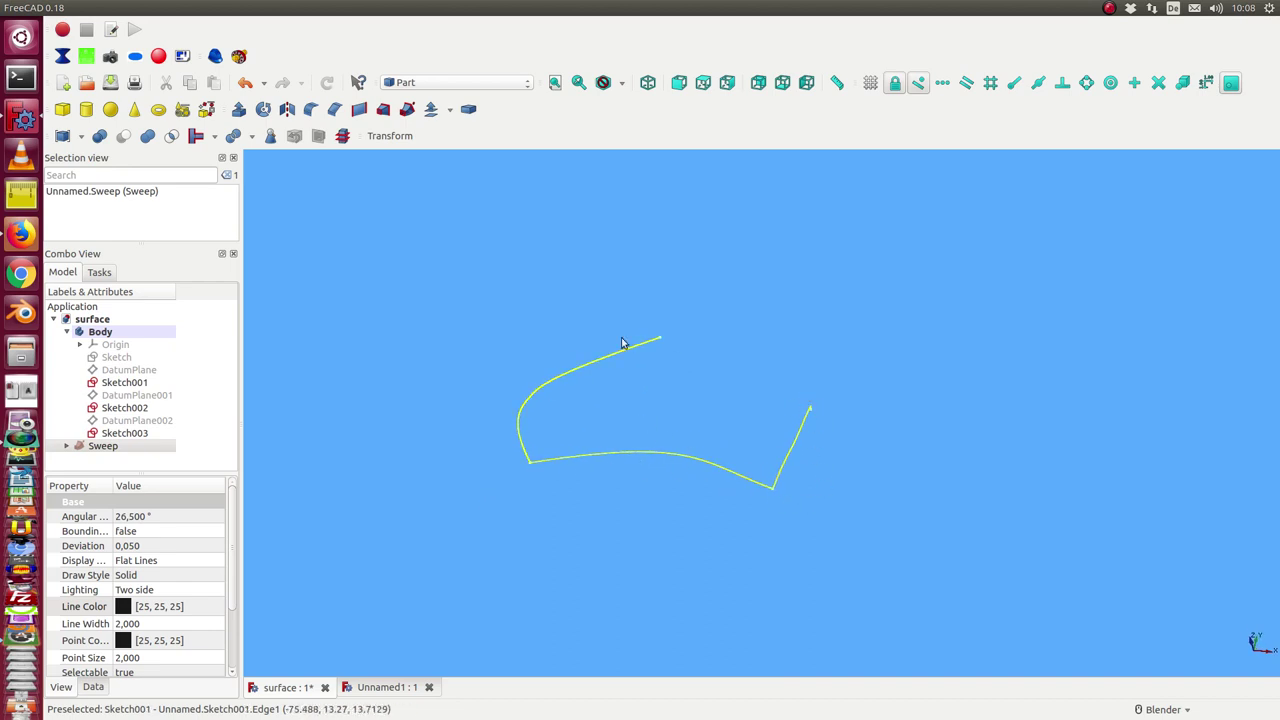
- Make the red control Sketch visible and orbit the resulting wireframe frame
left_click(110, 358)
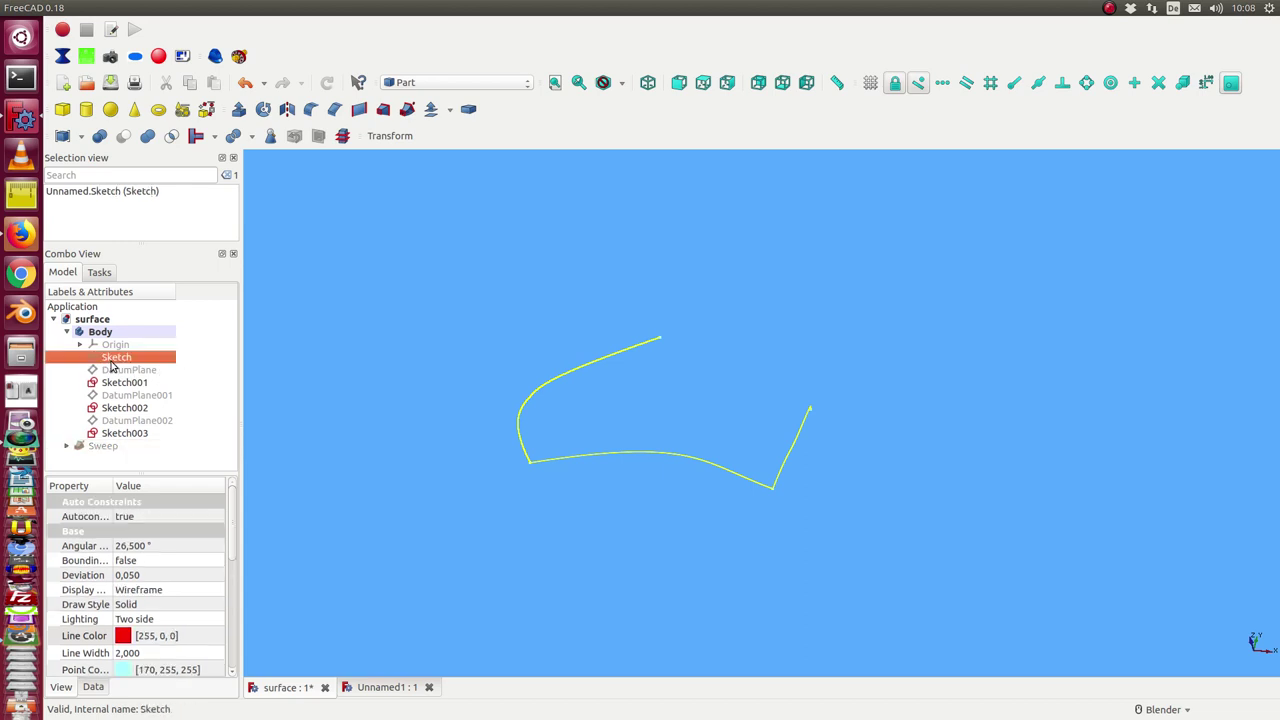
key("space")
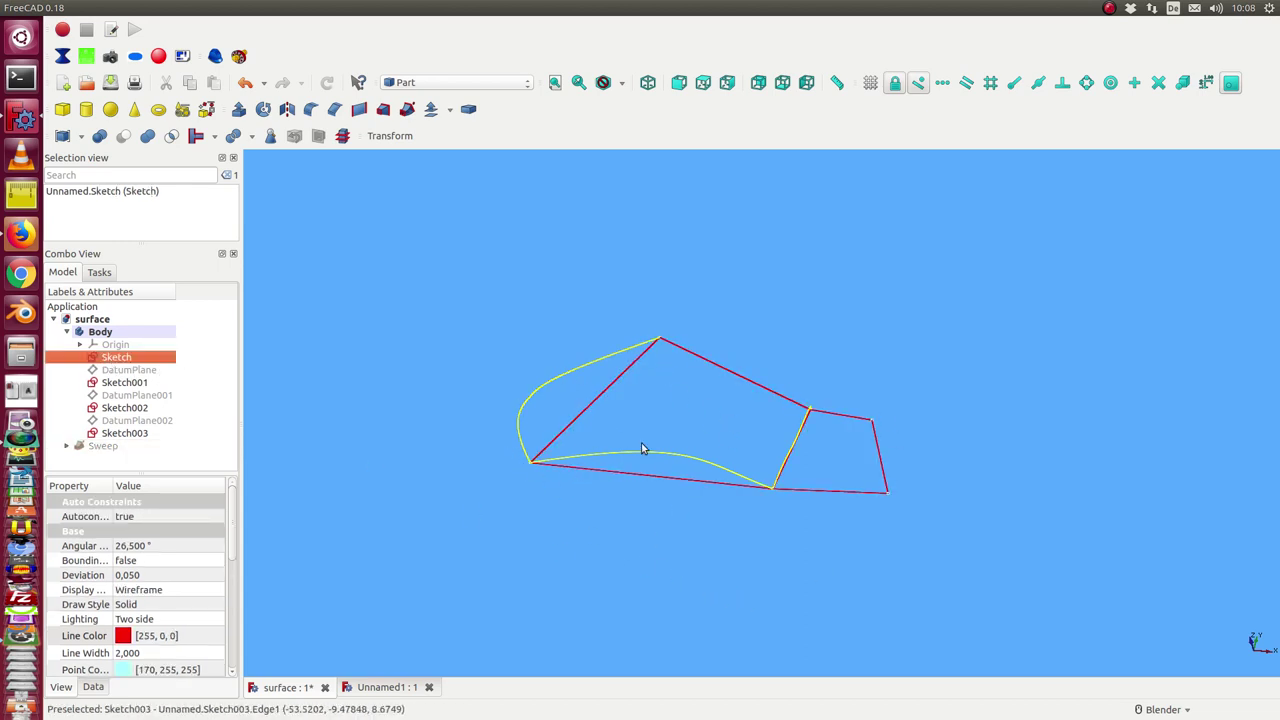
middle_click_drag(658, 450, 640, 383)
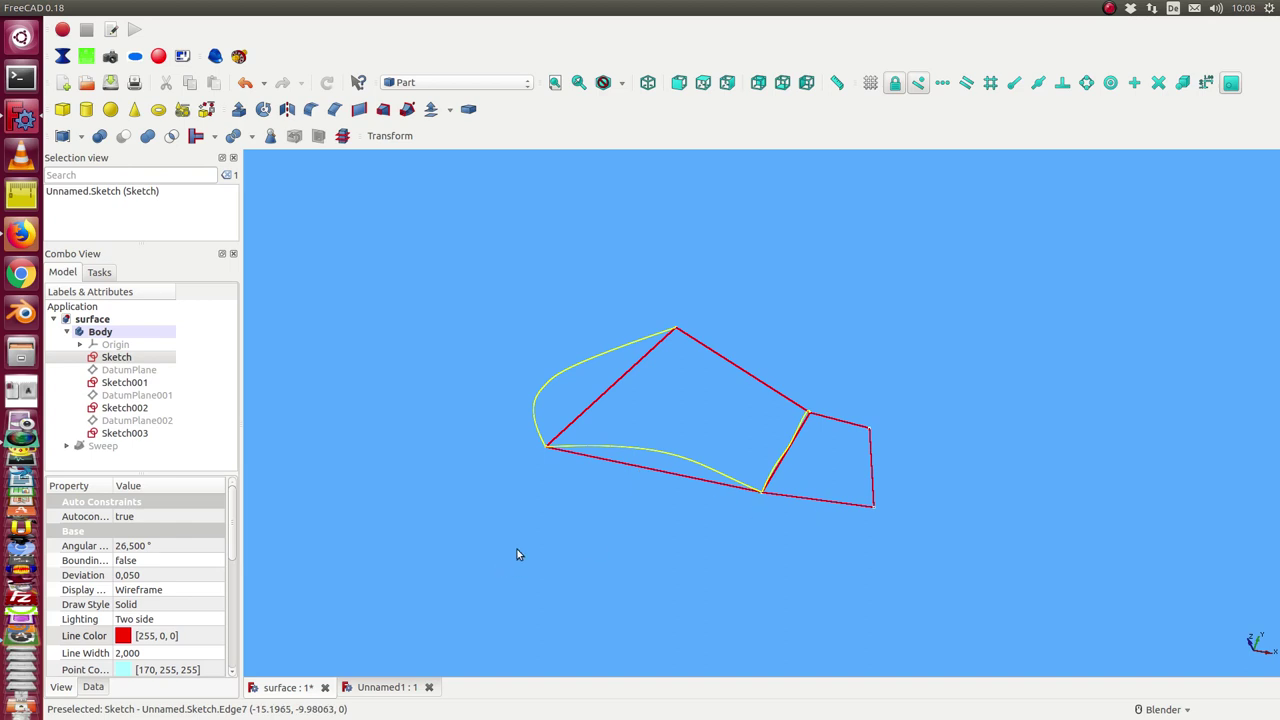
middle_click_drag(515, 552, 591, 560)
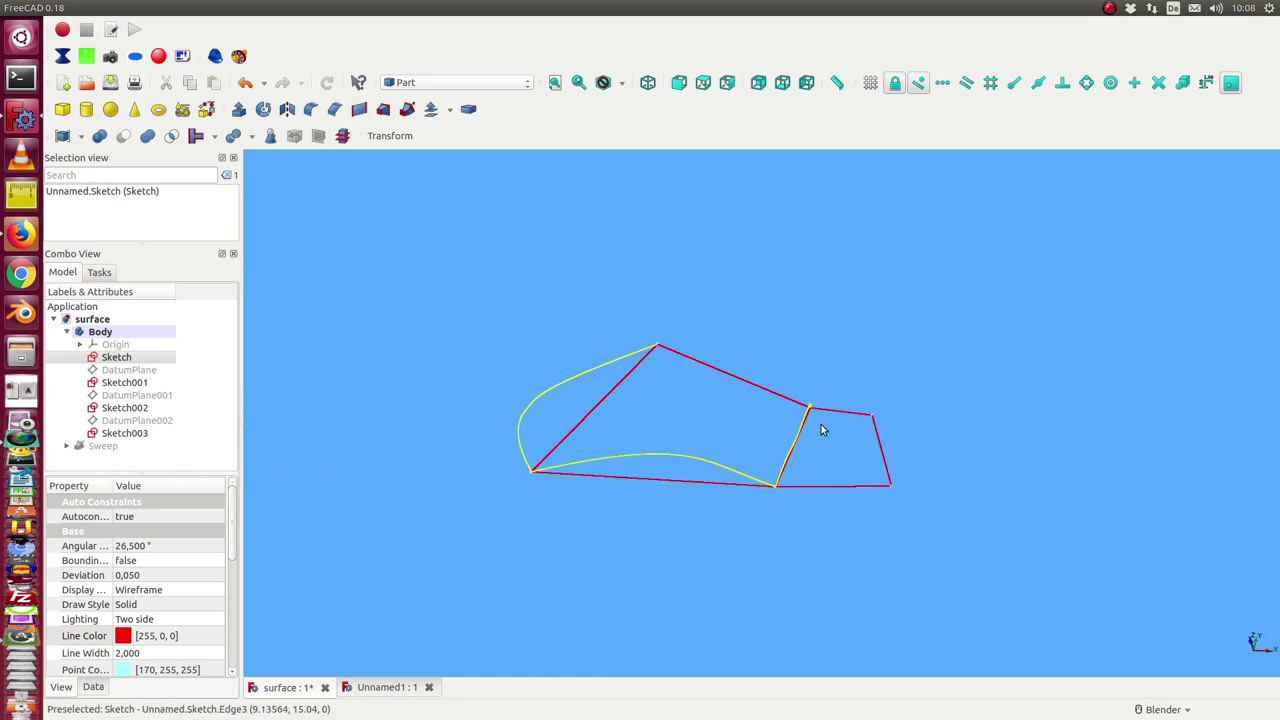
- Show the first DatumPlane cutting the curves, then switch to the Unnamed1 document
left_click(124, 372)
key("space")
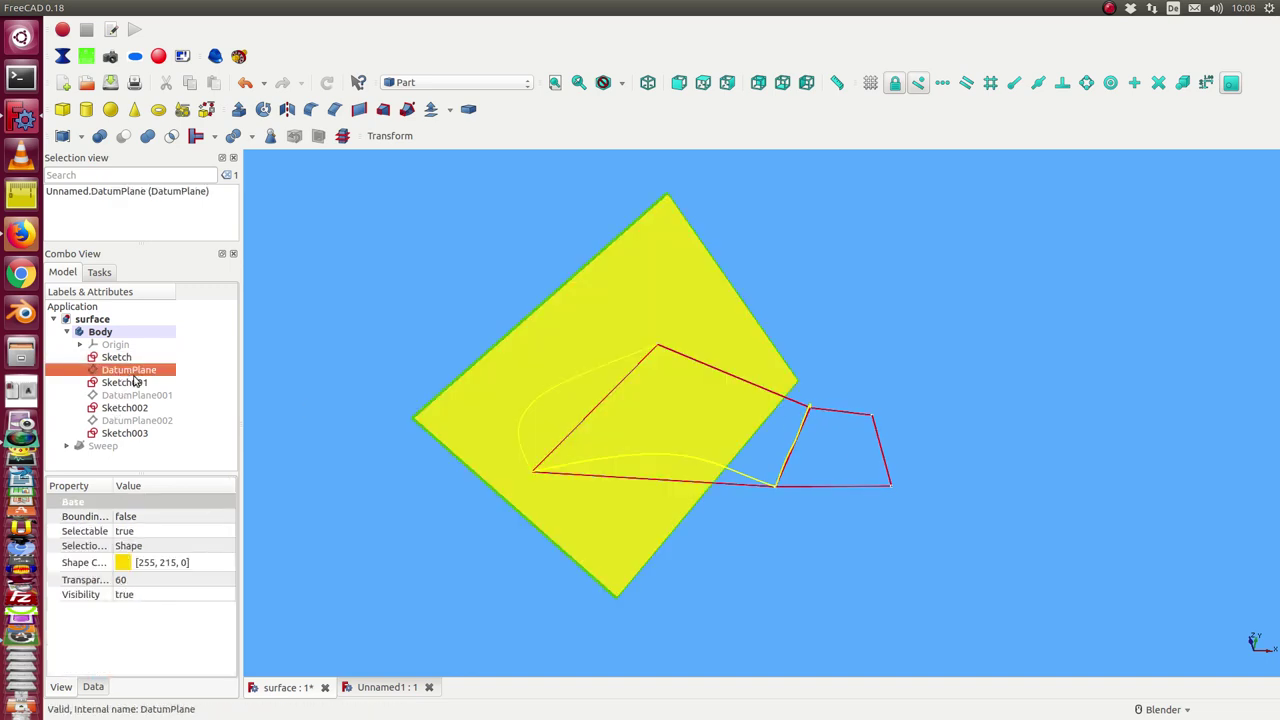
middle_click_drag(323, 525, 493, 465)
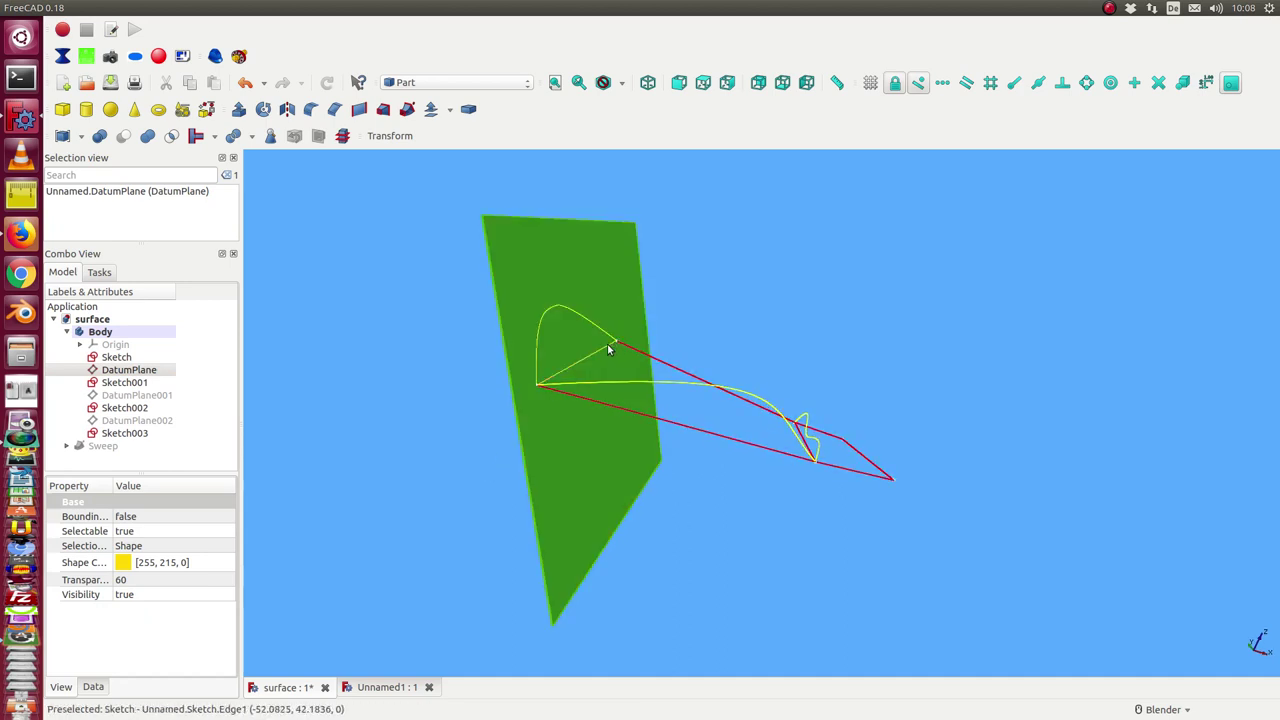
middle_click_drag(602, 298, 591, 324)
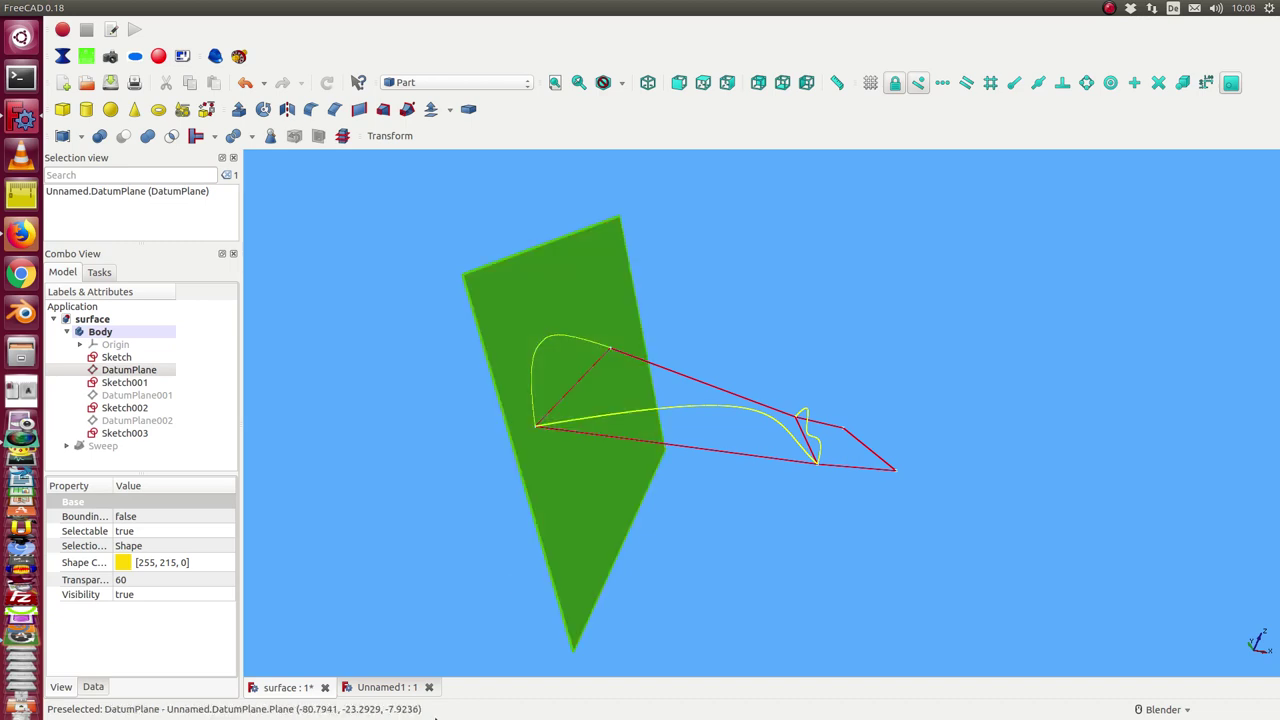
left_click(383, 688)
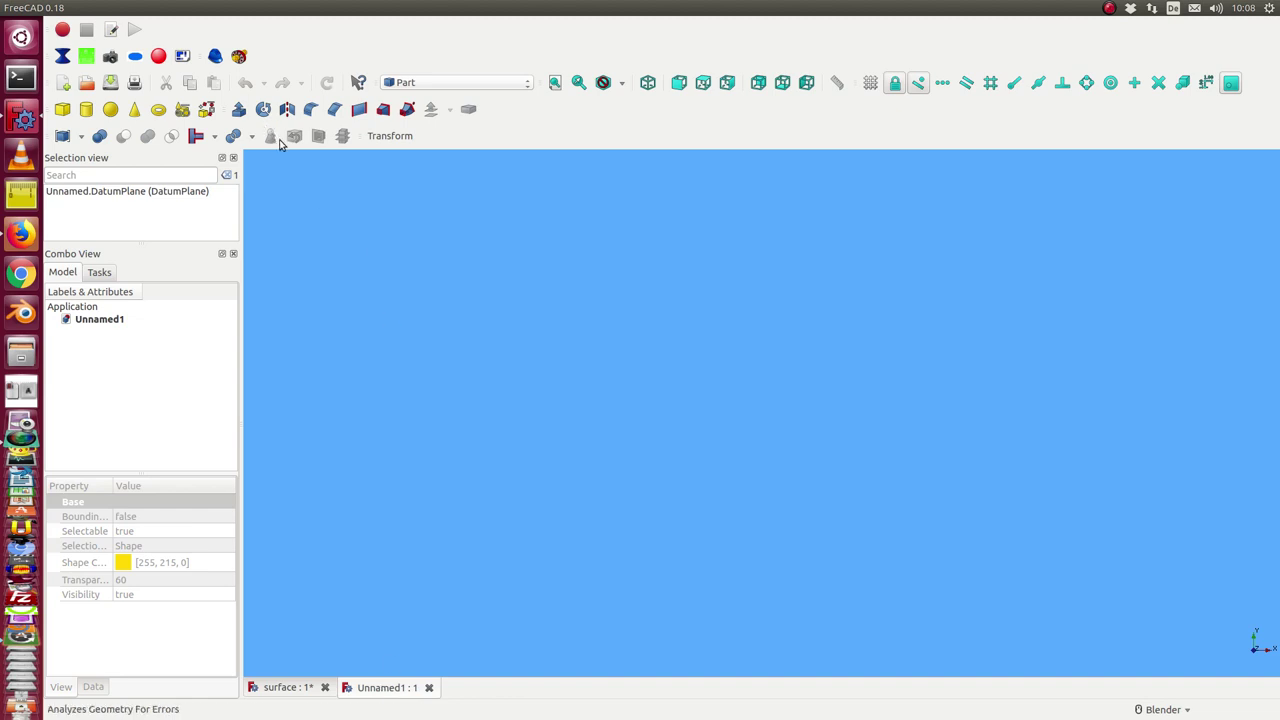
- In Part Design, create a new body and start a sketch on XY_Plane
left_click(510, 83)
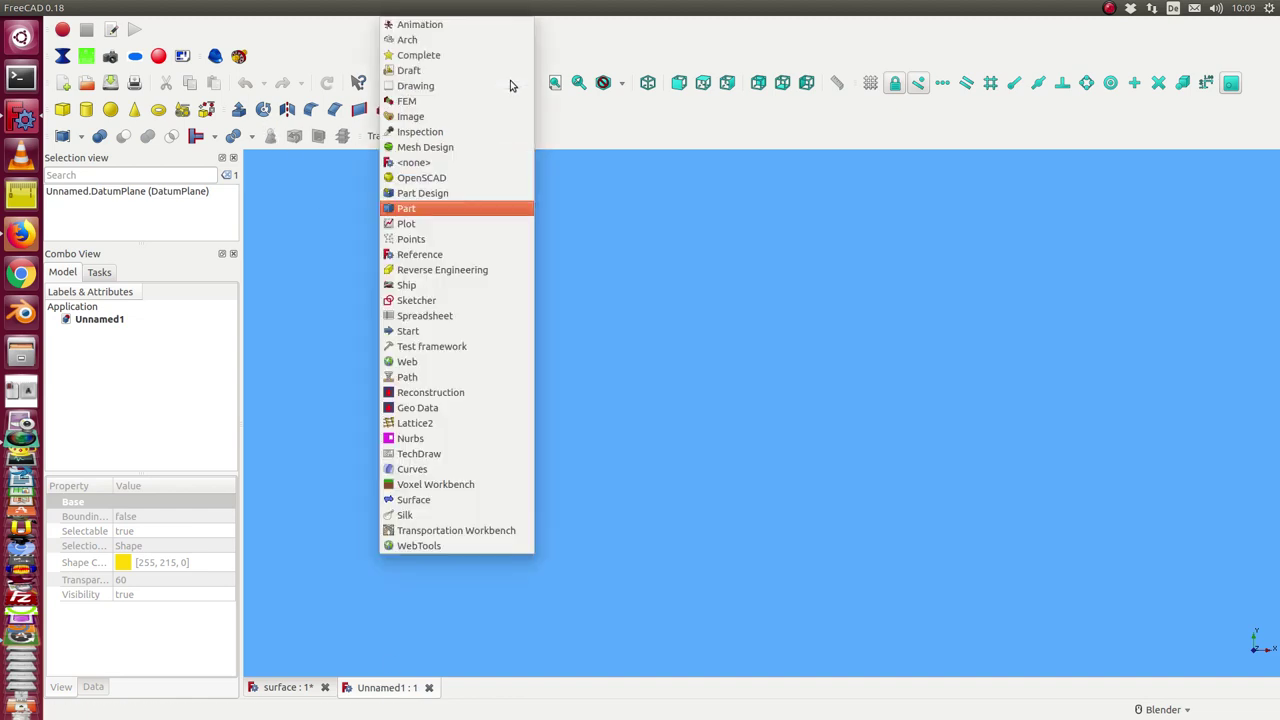
left_click(453, 192)
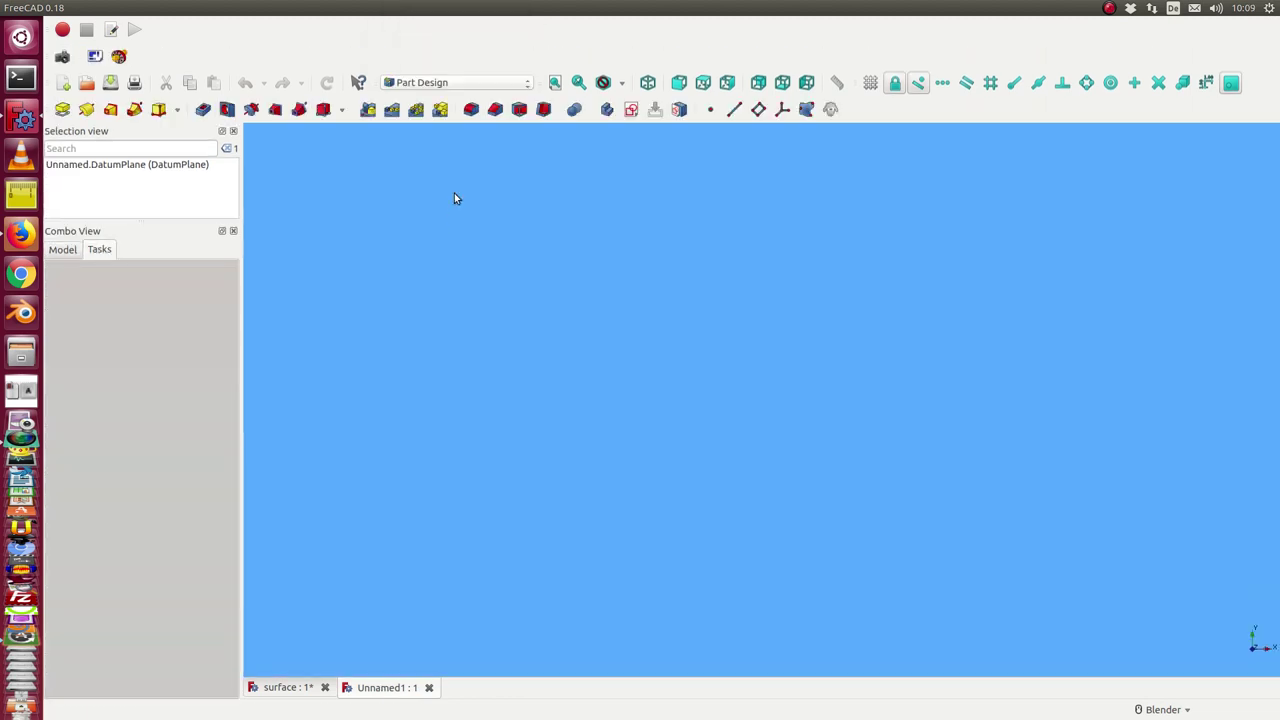
left_click(606, 110)
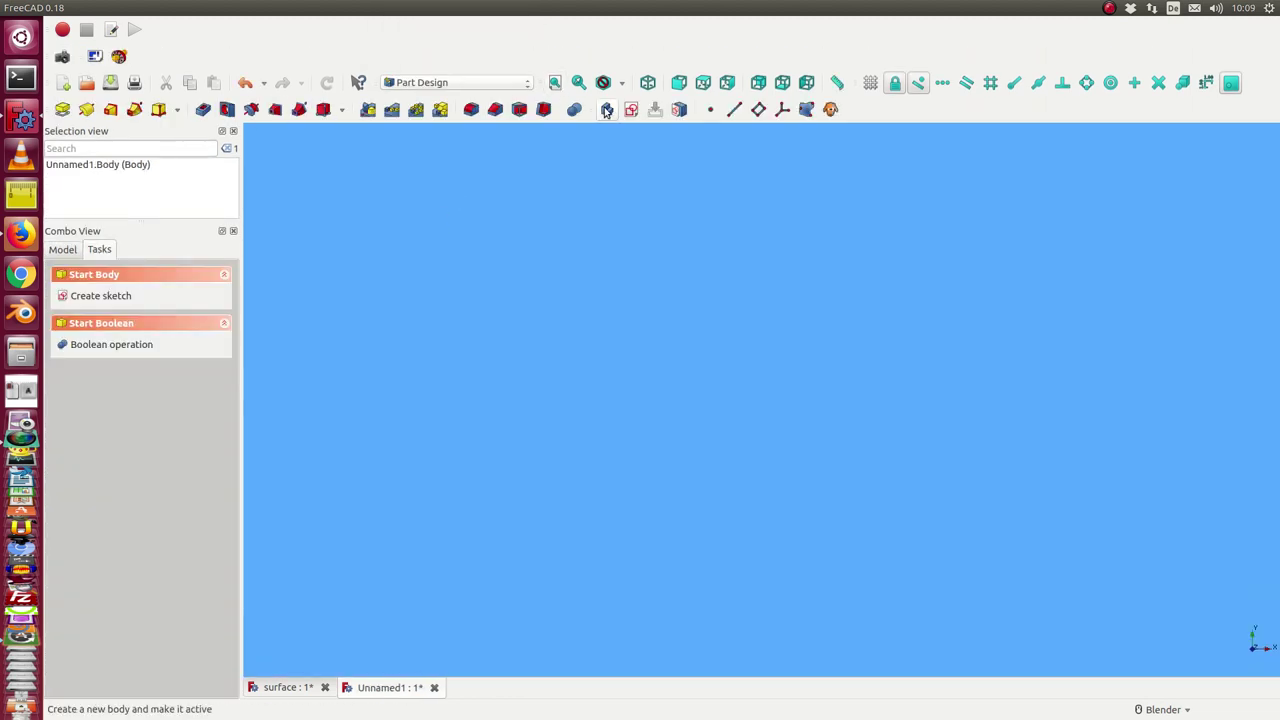
left_click(89, 298)
left_click(92, 336)
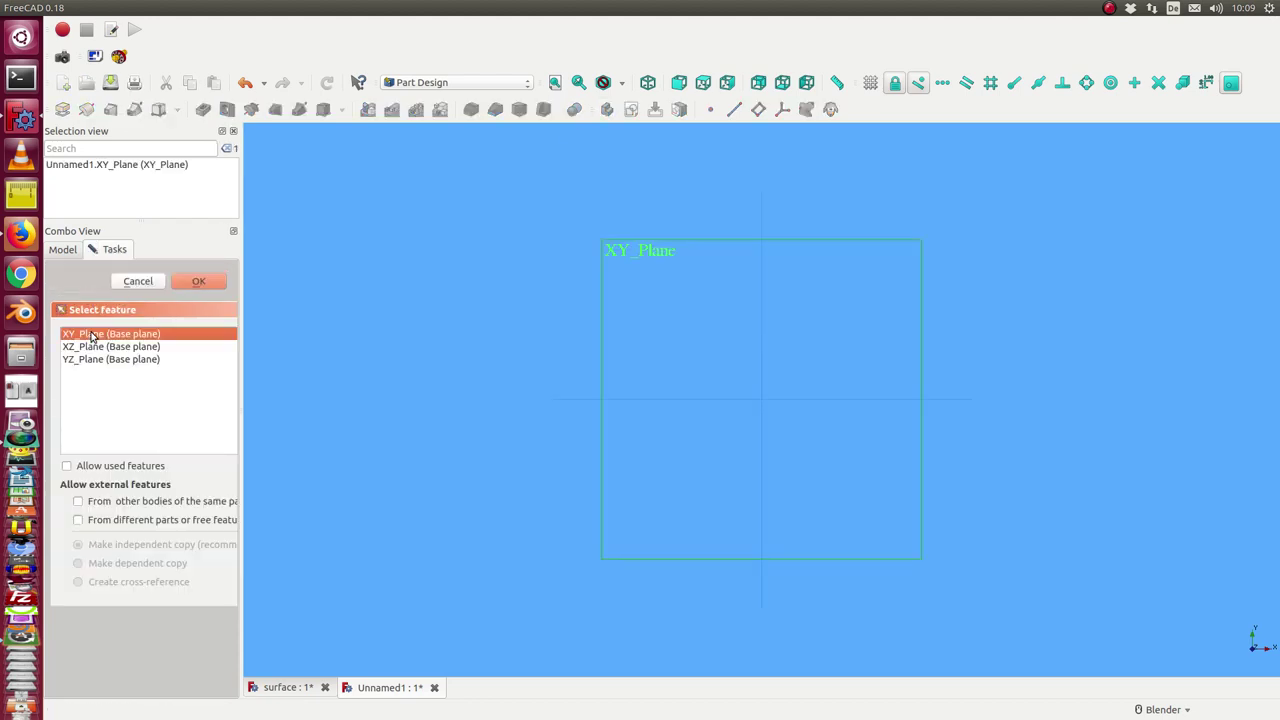
- Draw a closed six-vertex polyline outline on the XY plane
left_click(198, 283)
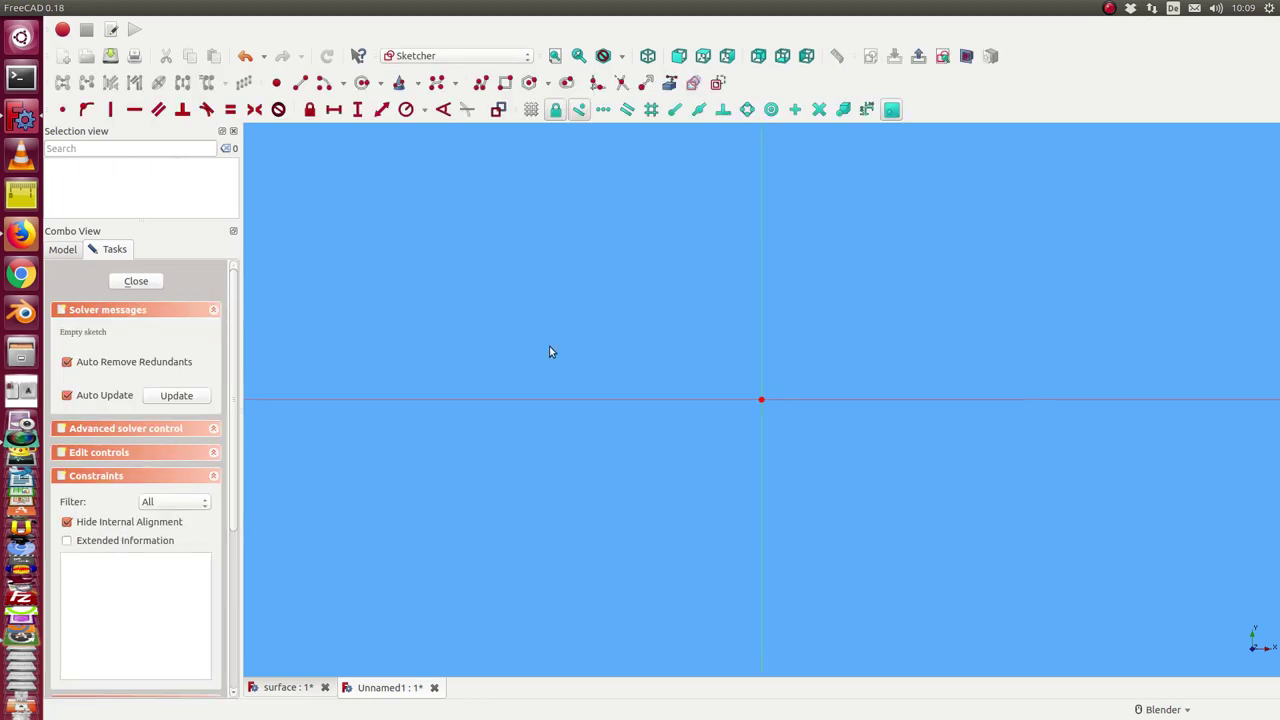
left_click(481, 87)
left_click(408, 519)
left_click(331, 188)
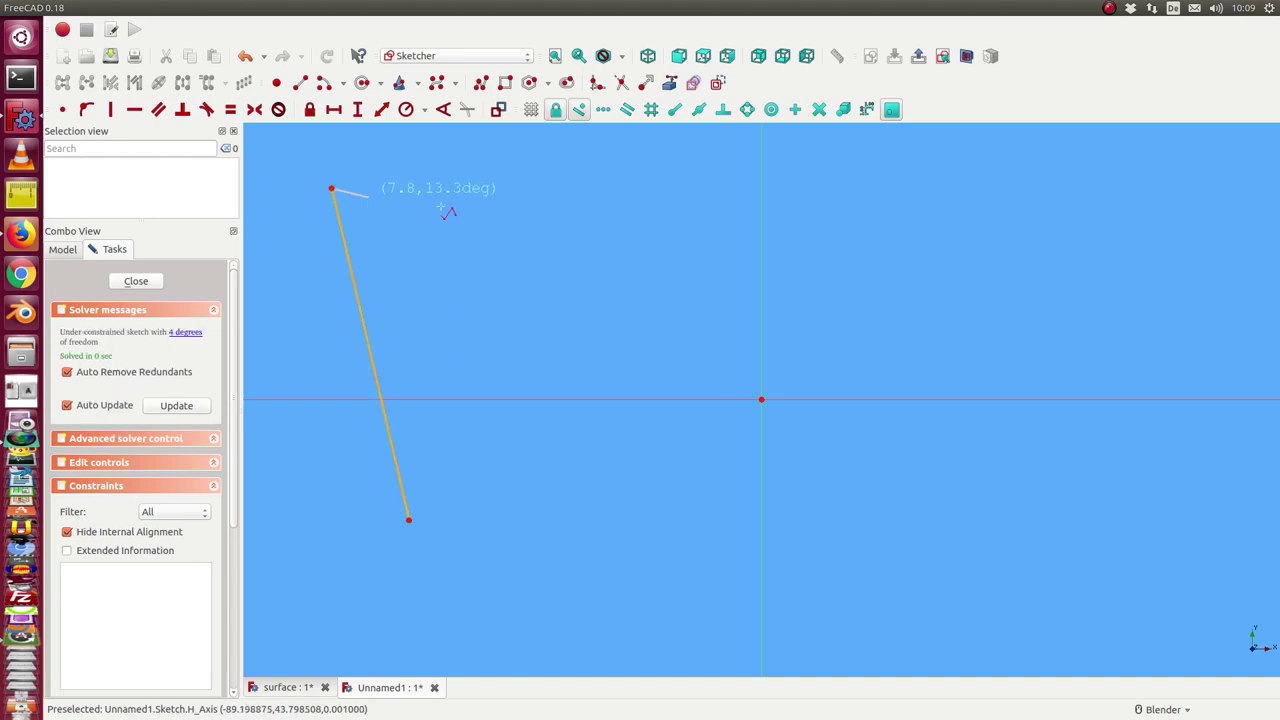
left_click(906, 188)
left_click(1258, 231)
left_click(1218, 577)
left_click(949, 609)
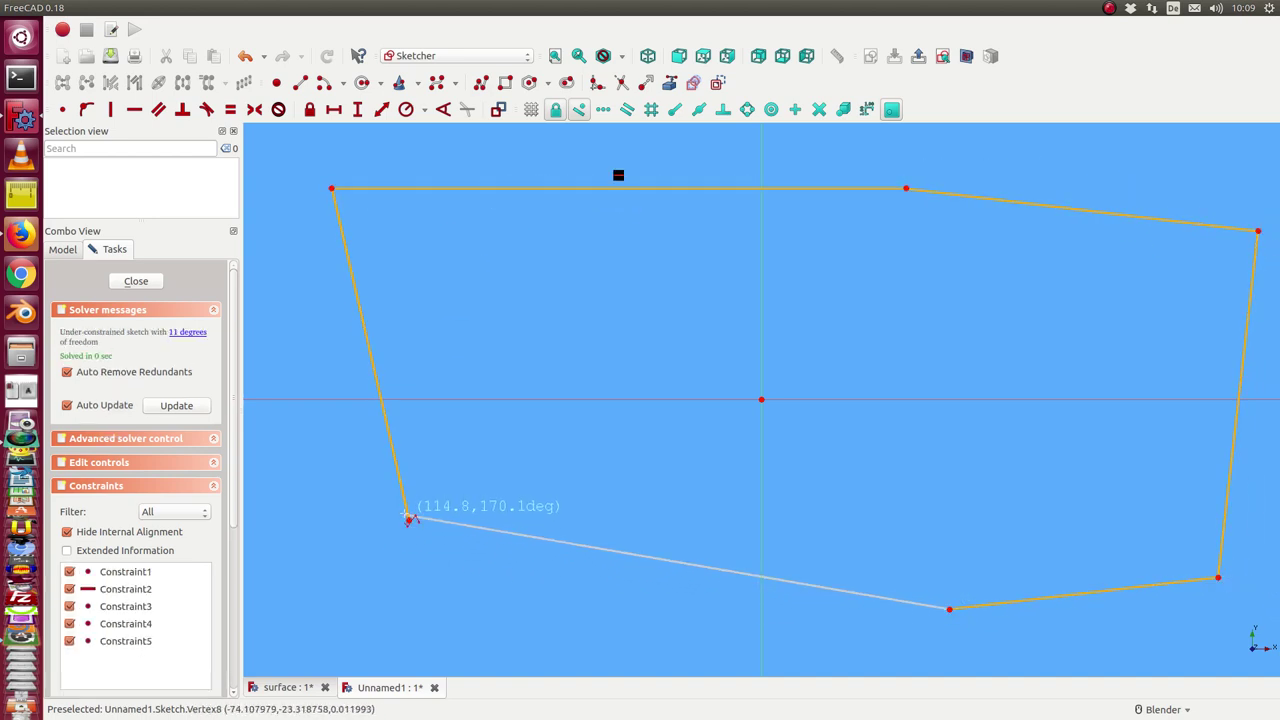
left_click(410, 523)
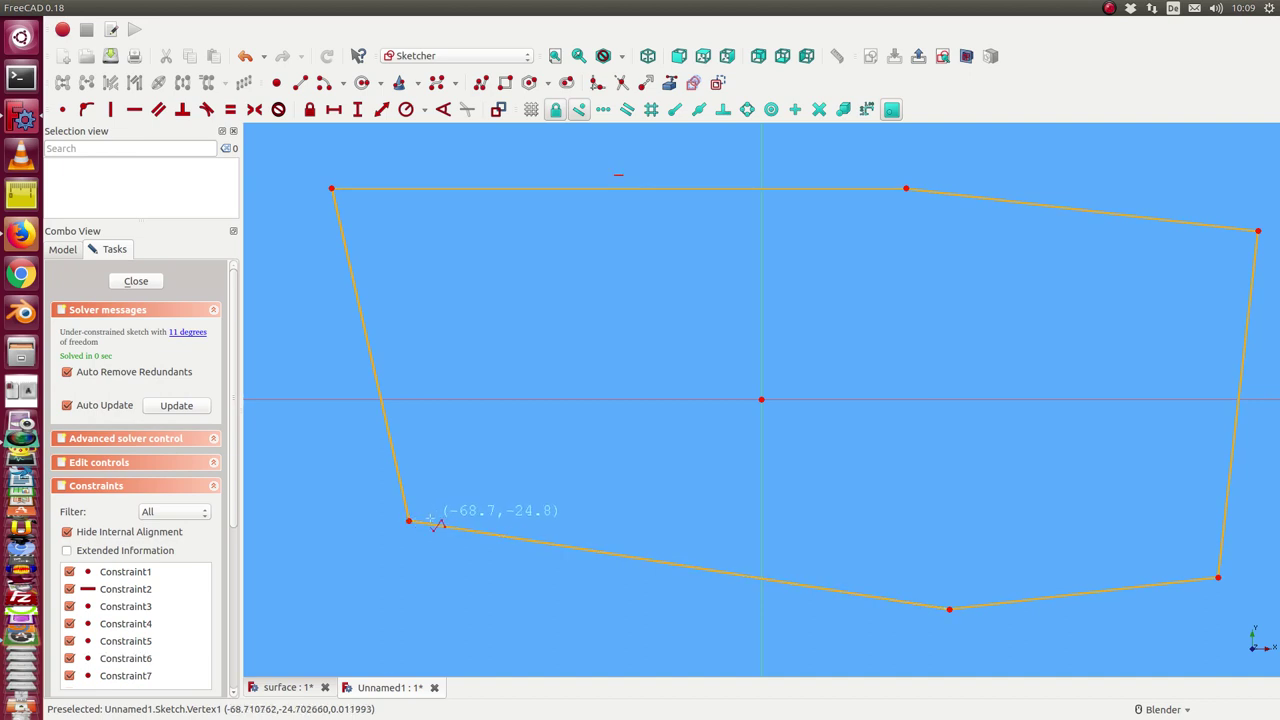
- Add a dividing line between the top- and bottom-middle vertices, shift it left, and close
left_click(299, 85)
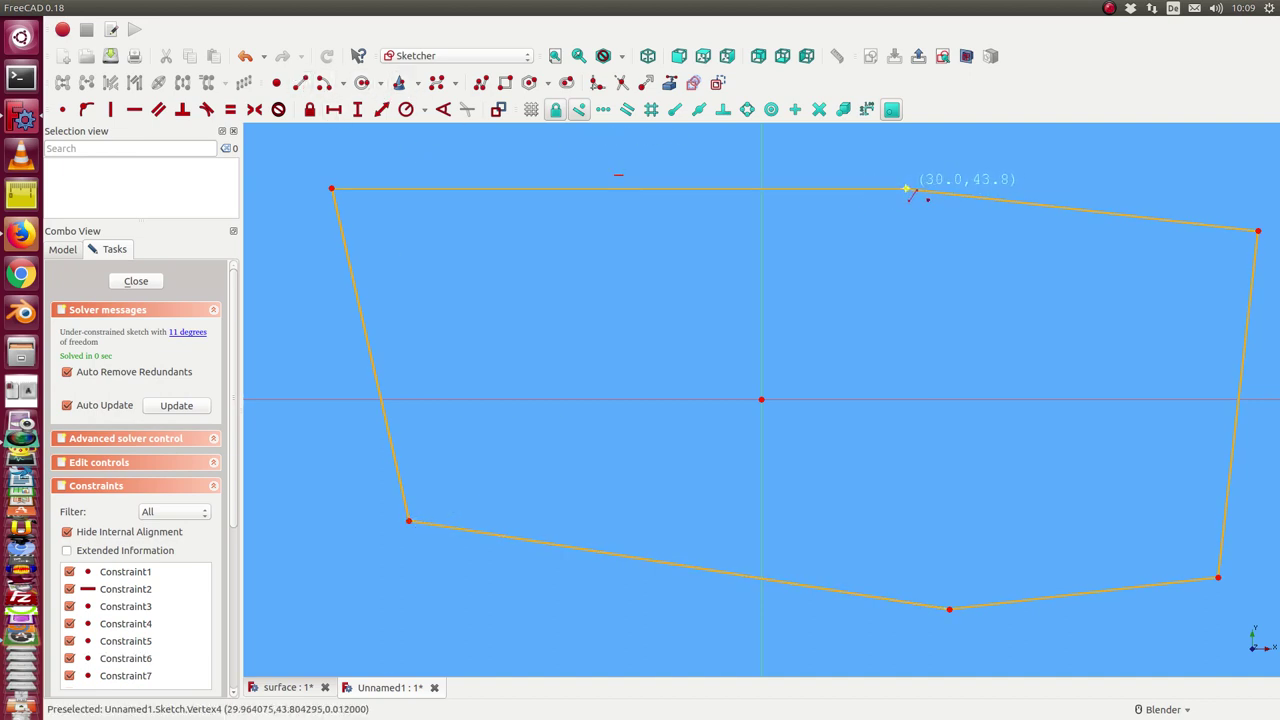
left_click(906, 189)
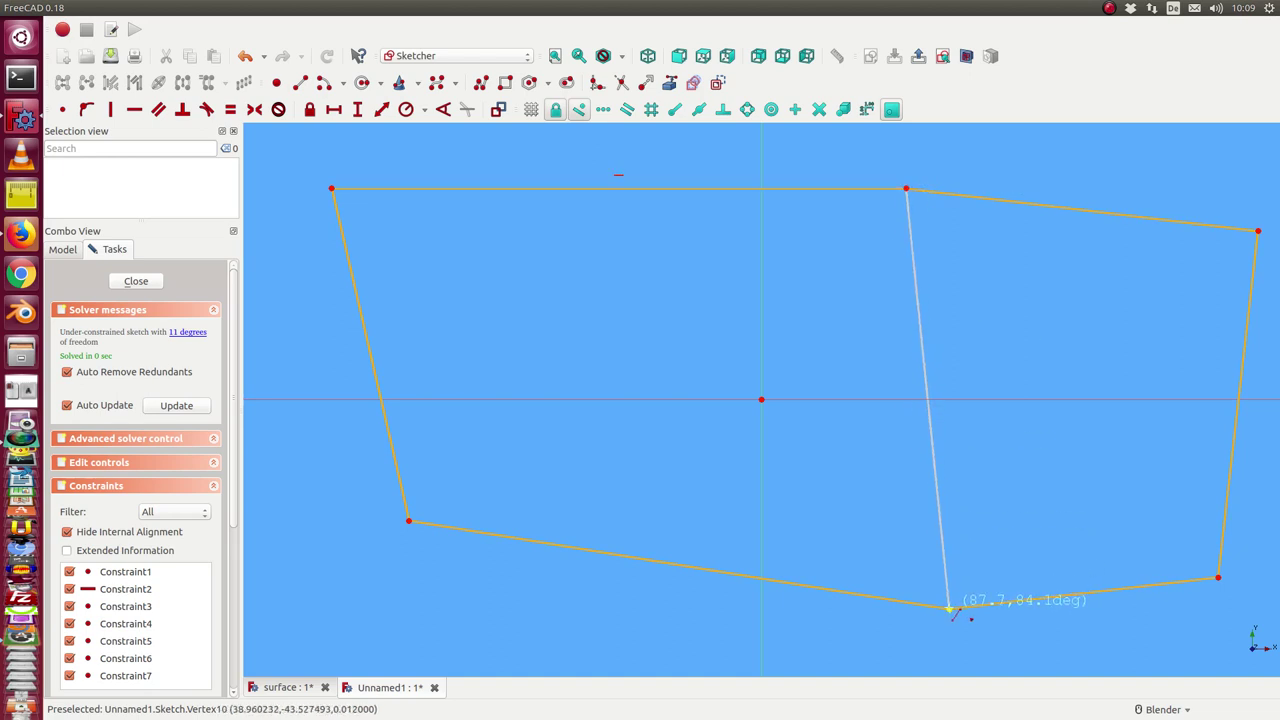
left_click(949, 607)
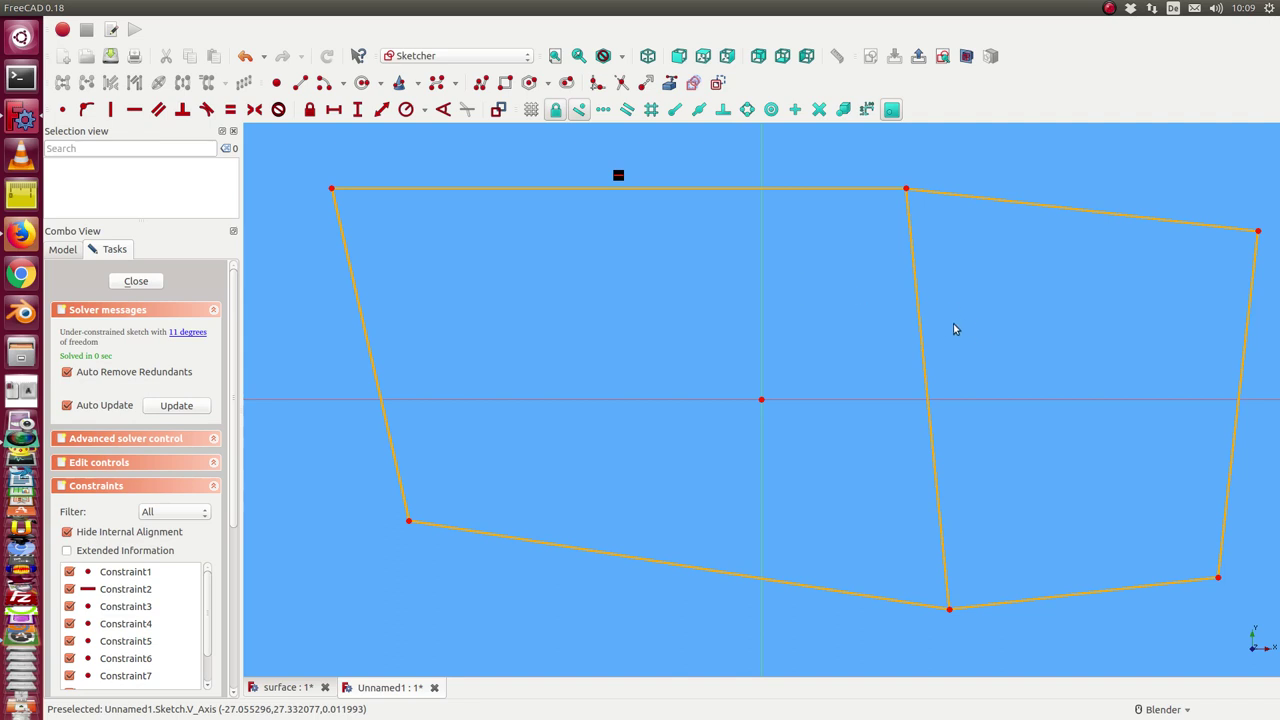
left_click_drag(922, 337, 906, 337)
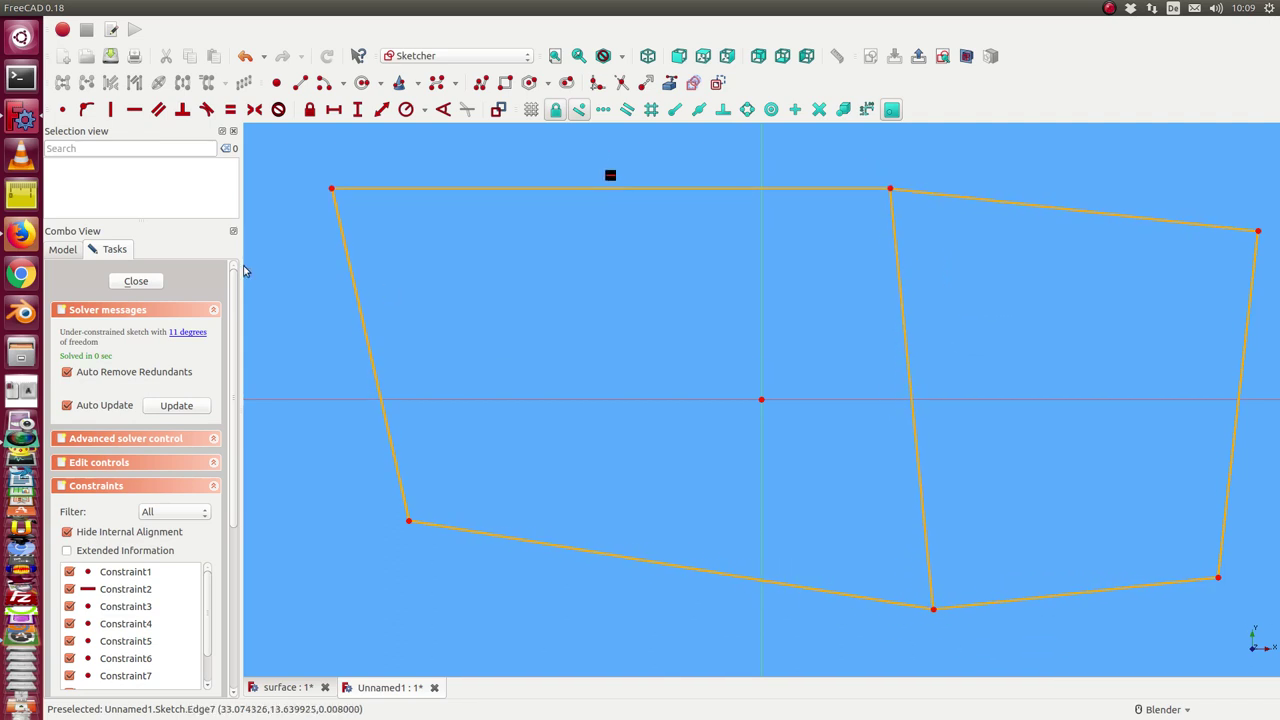
left_click(140, 281)
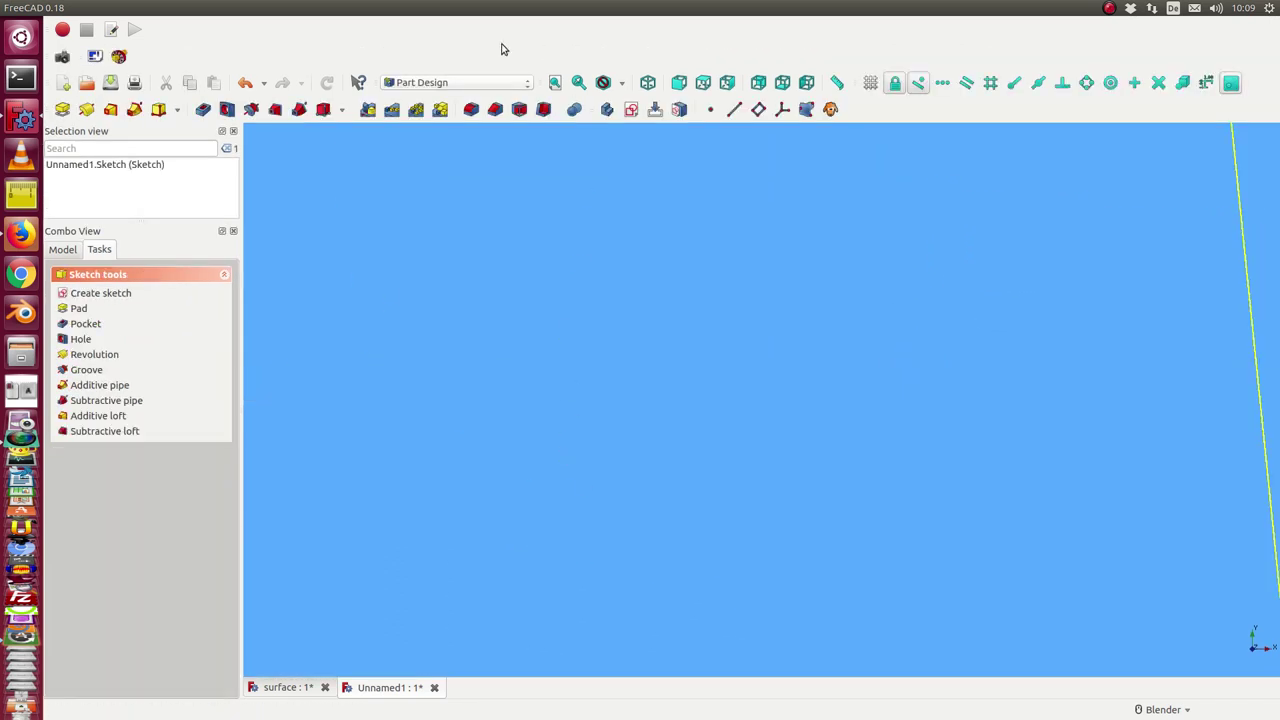
- Create a datum plane attached to Vertex1, Vertex4 and the sketch's left edge Edge1
left_click(554, 83)
mouse_move(731, 571)
middle_mouse_down()
mouse_move(697, 480)
mouse_move(707, 509)
mouse_move(700, 500)
middle_mouse_up()
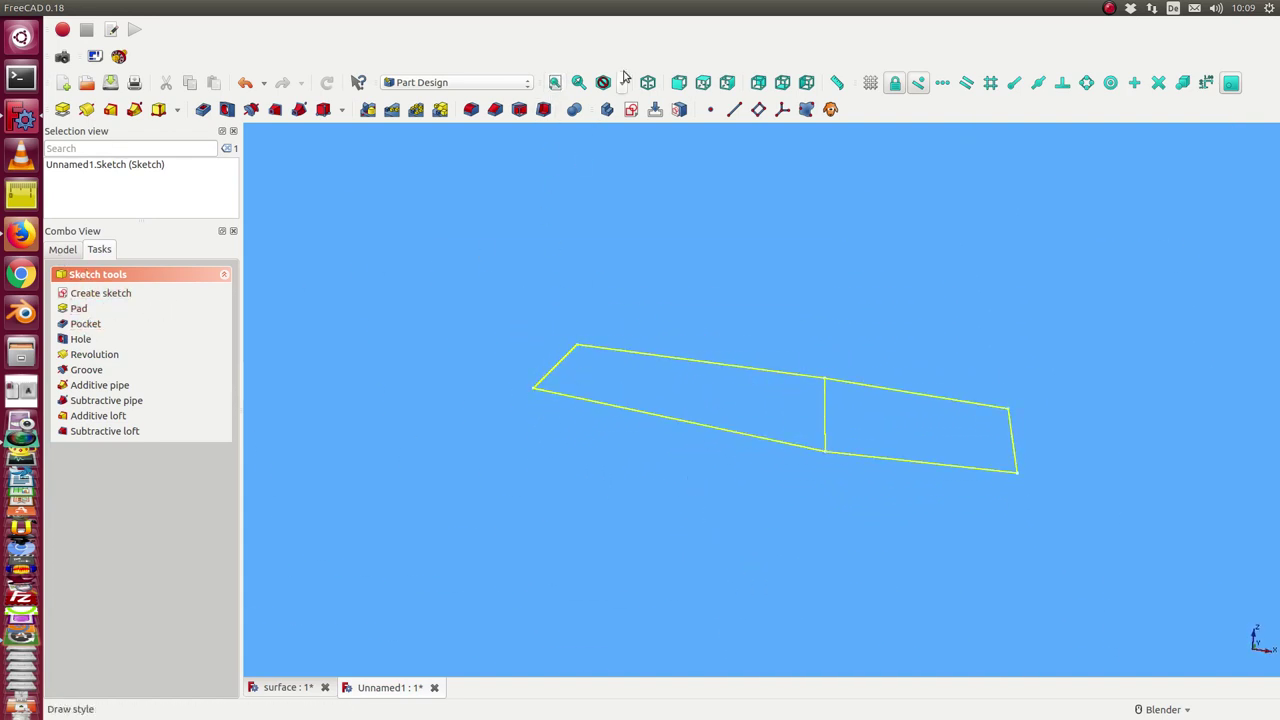
left_click(759, 110)
middle_click_drag(557, 220, 515, 281)
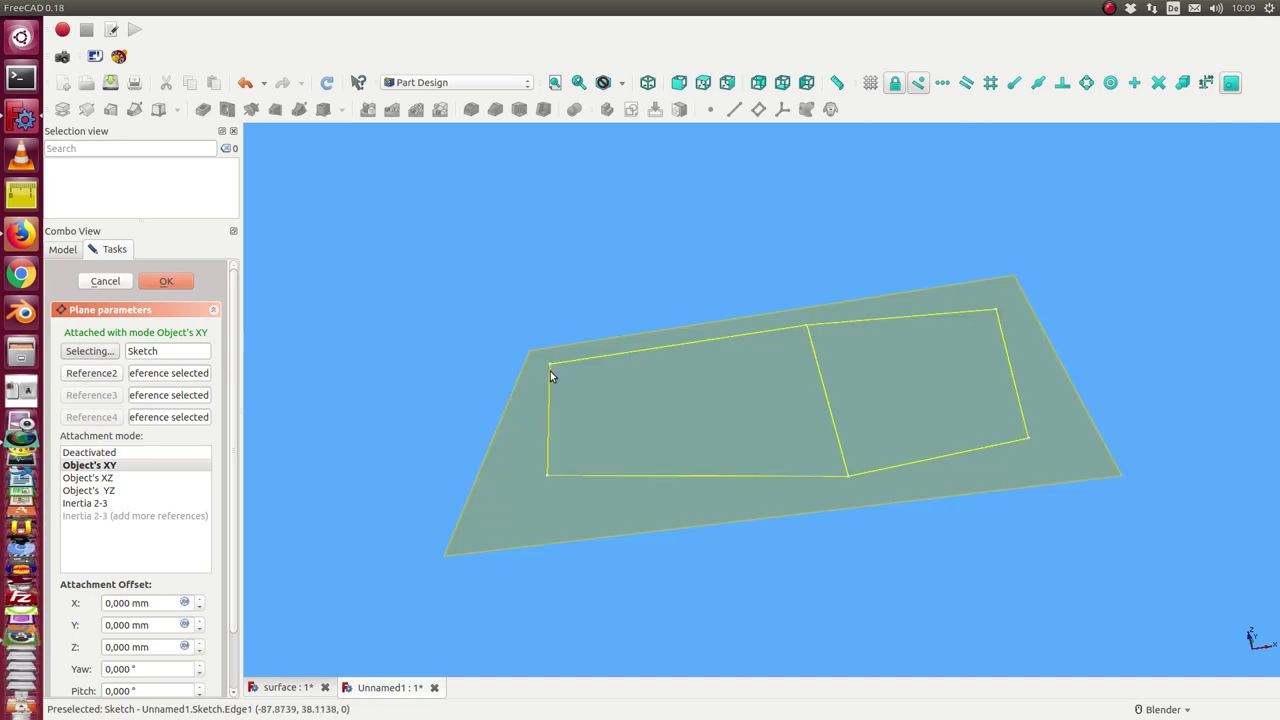
left_click(547, 476)
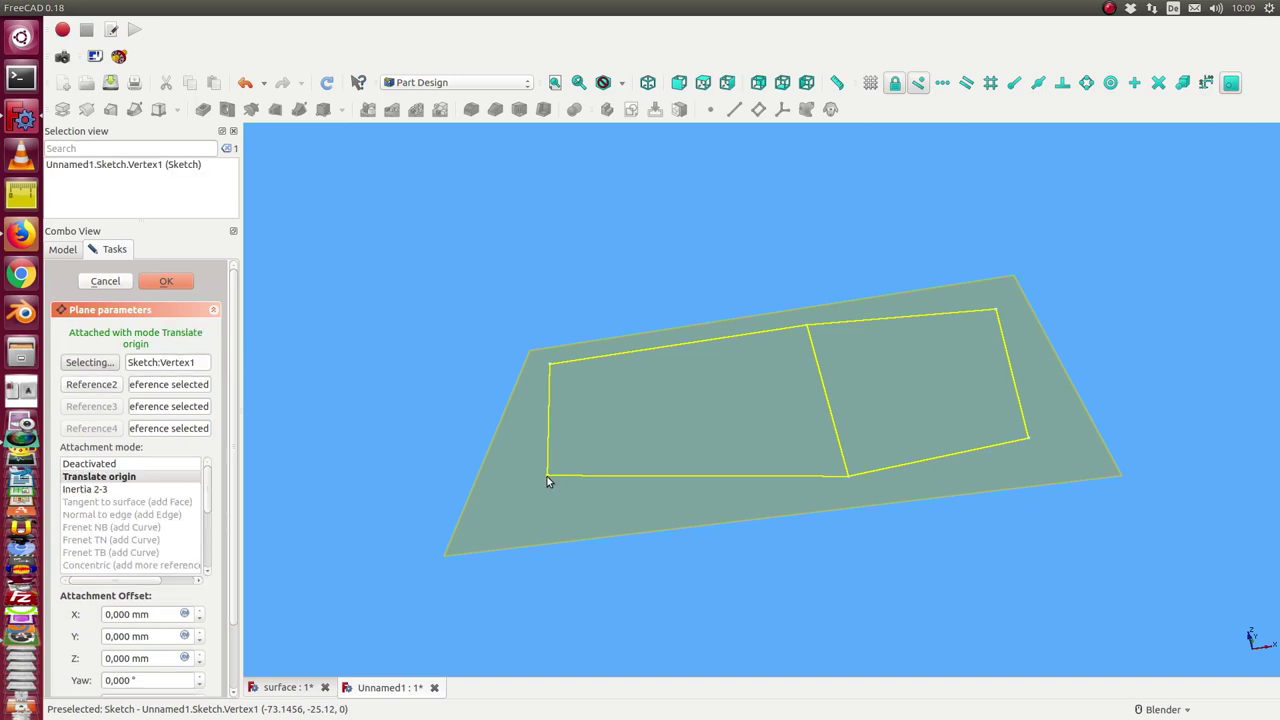
left_click(100, 388)
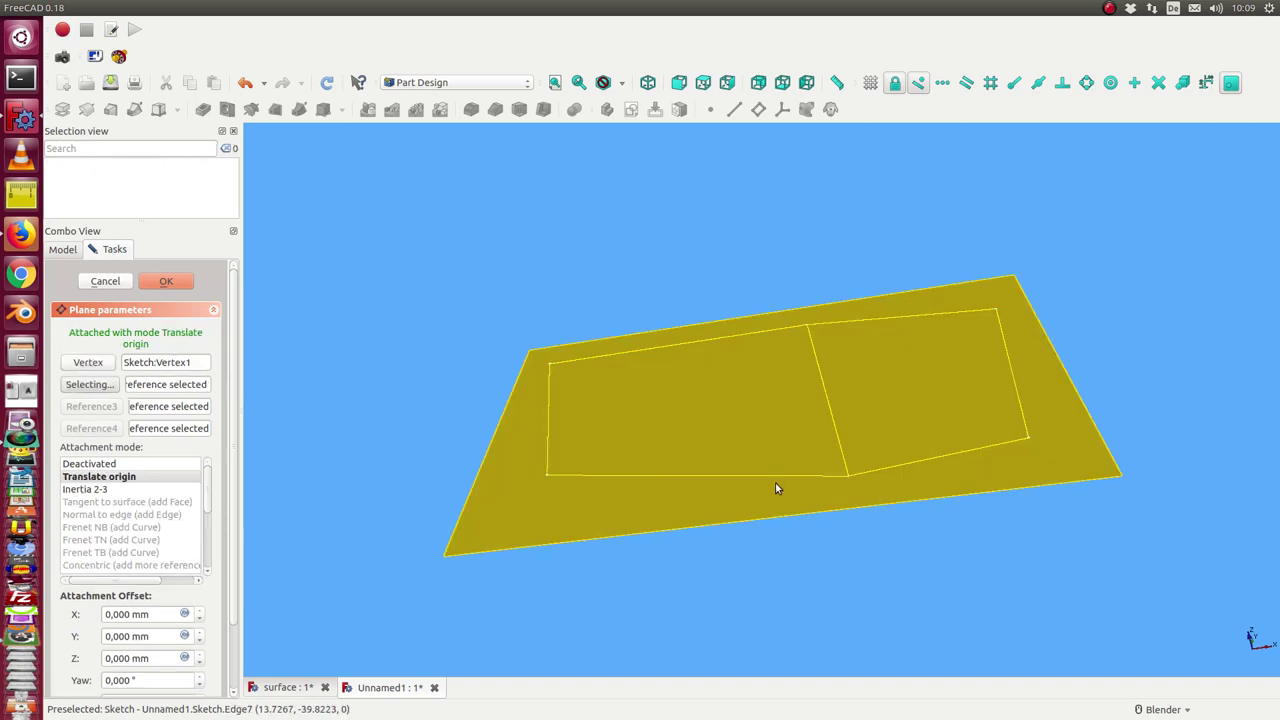
left_click(848, 480)
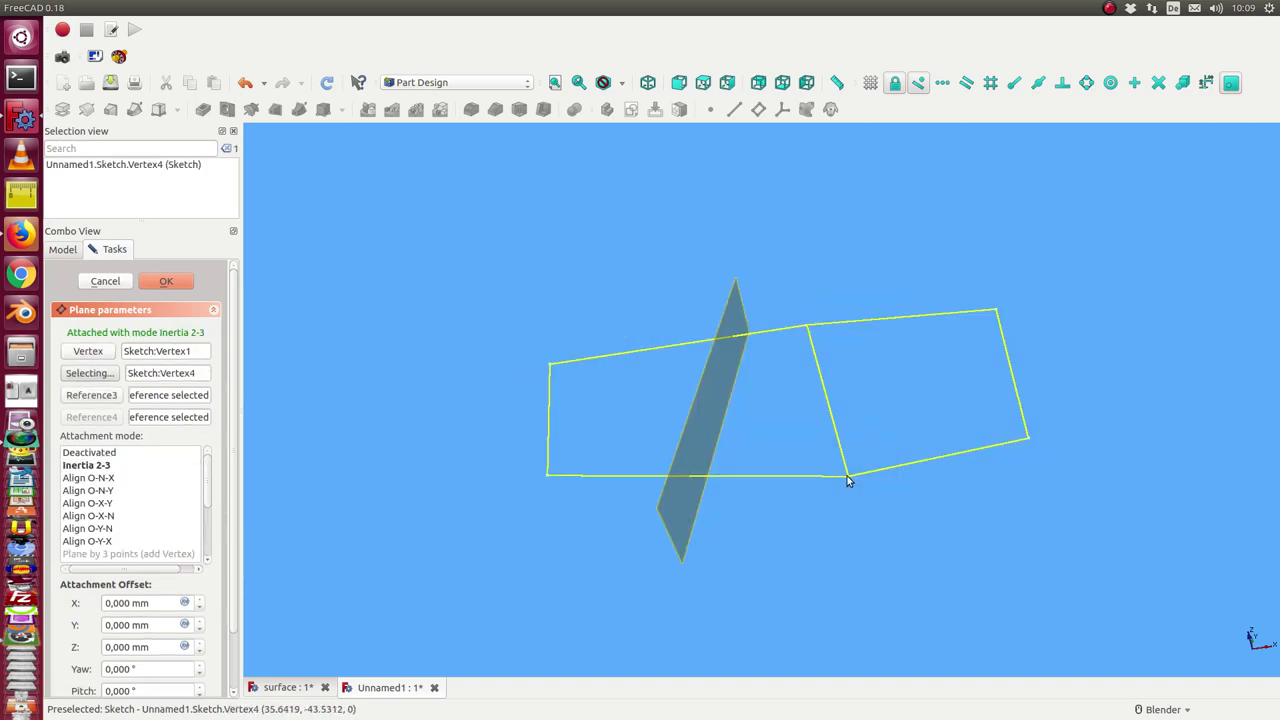
left_click(102, 396)
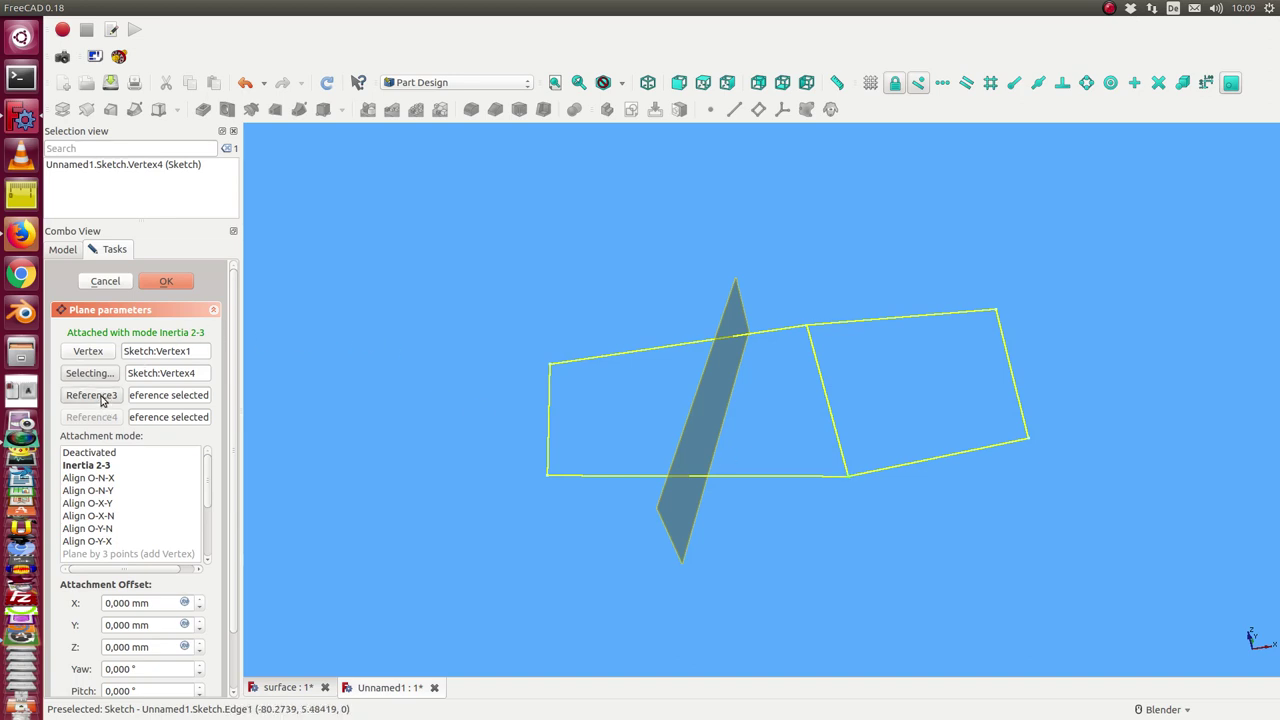
left_click(549, 369)
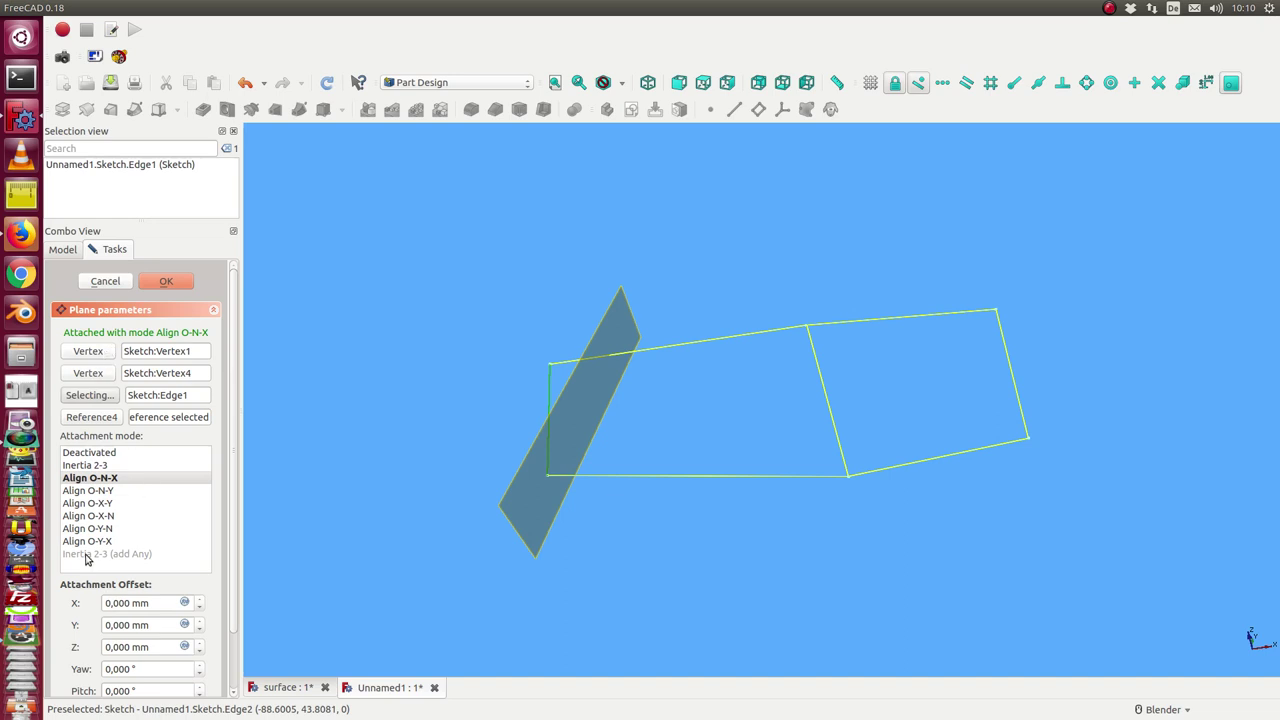
- Set the datum plane attachment to Align O-X-Y with a -33° roll
left_click(106, 504)
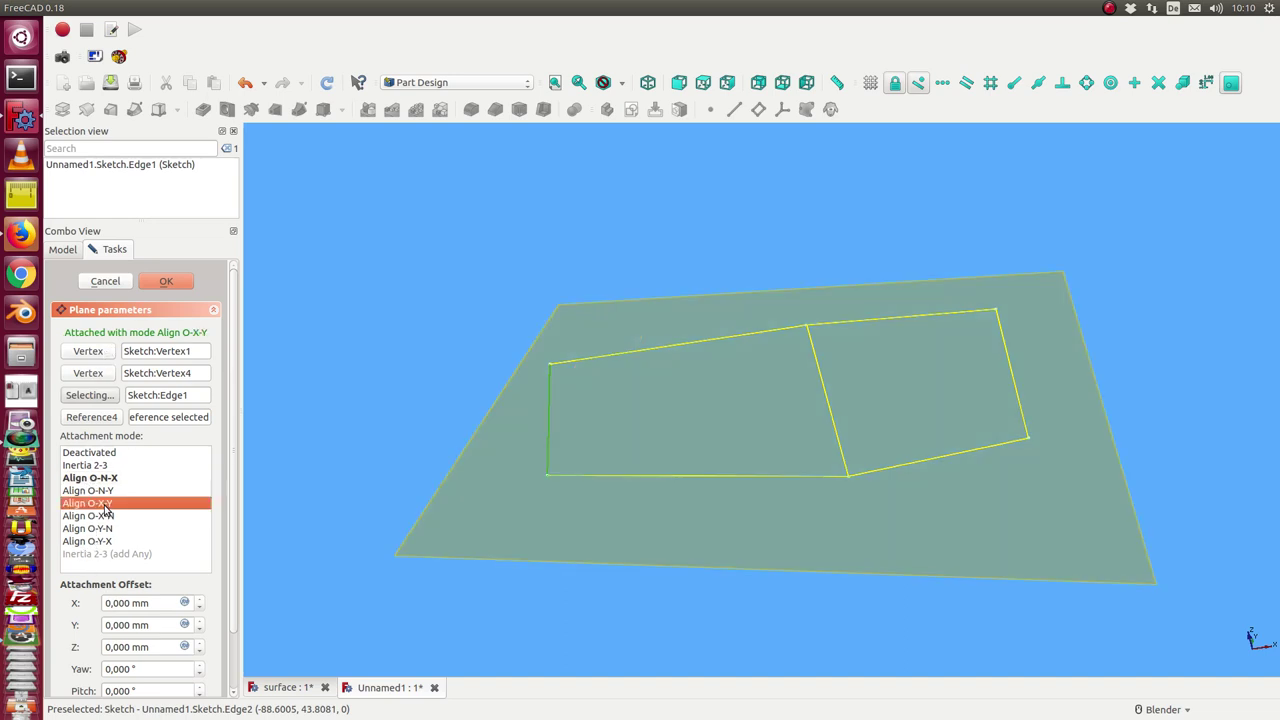
mouse_move(680, 642)
middle_mouse_down()
mouse_move(640, 571)
mouse_move(531, 557)
middle_mouse_up()
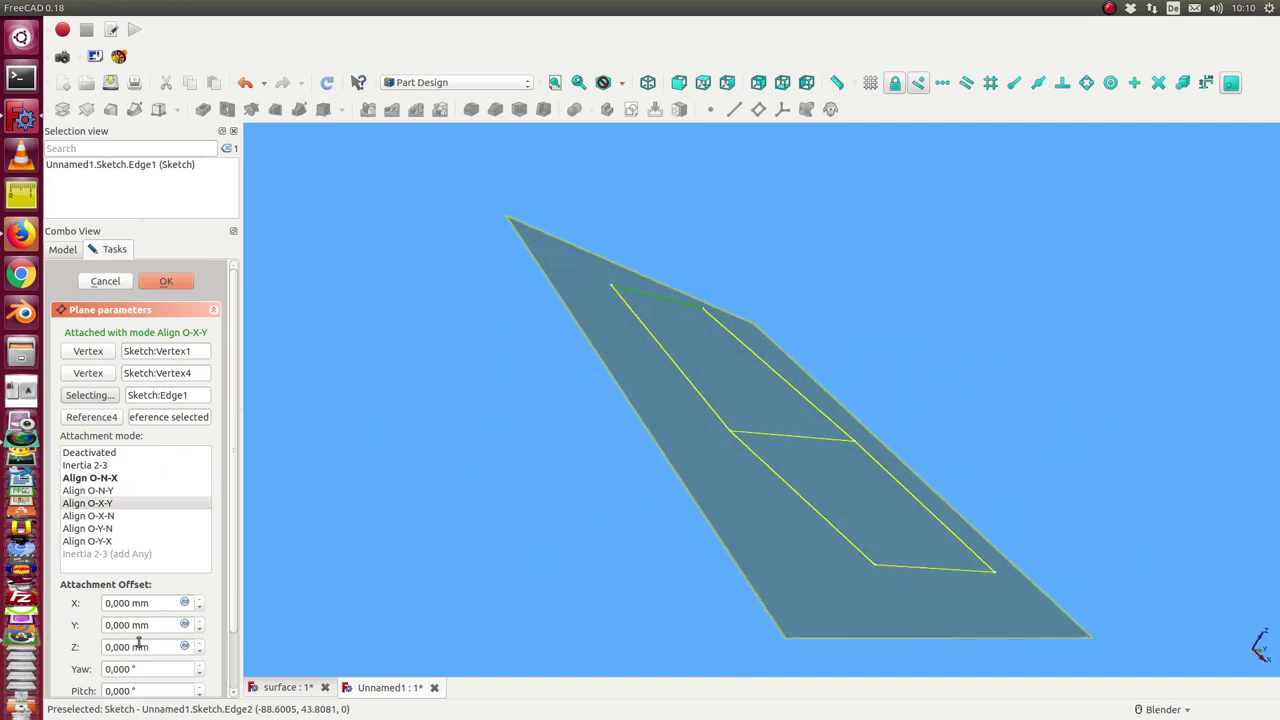
scroll(197, 670, "down", 2)
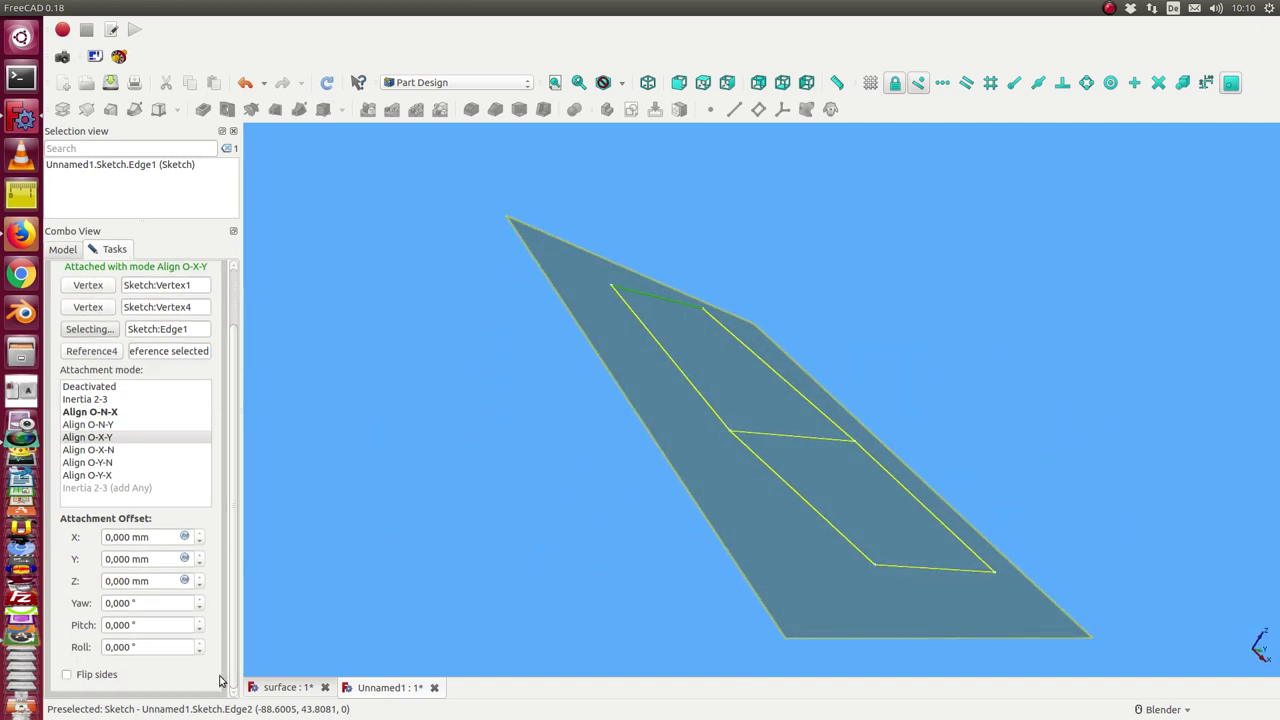
scroll(165, 646, "down", 8)
scroll(165, 646, "down", 8)
scroll(165, 646, "down", 7)
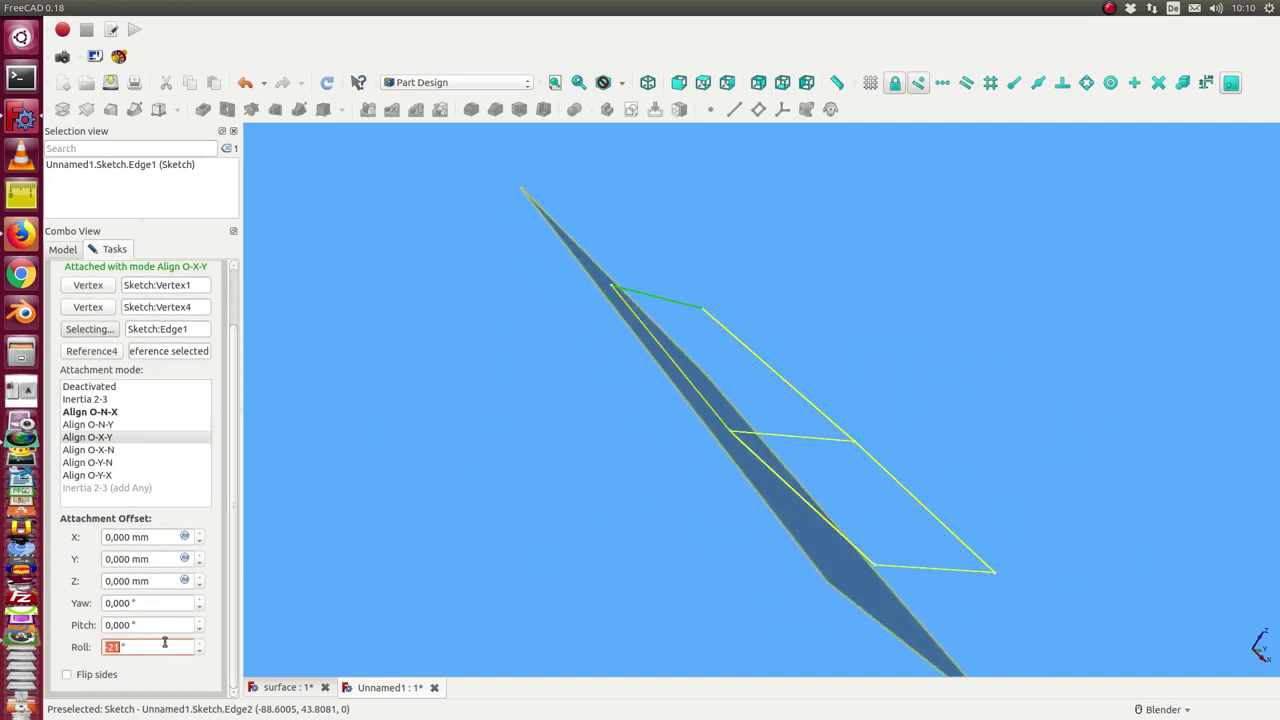
scroll(165, 646, "down", 7)
scroll(165, 646, "down", 2)
scroll(165, 646, "down", 1)
mouse_move(491, 526)
middle_mouse_down()
mouse_move(457, 594)
mouse_move(529, 500)
mouse_move(570, 472)
middle_mouse_up()
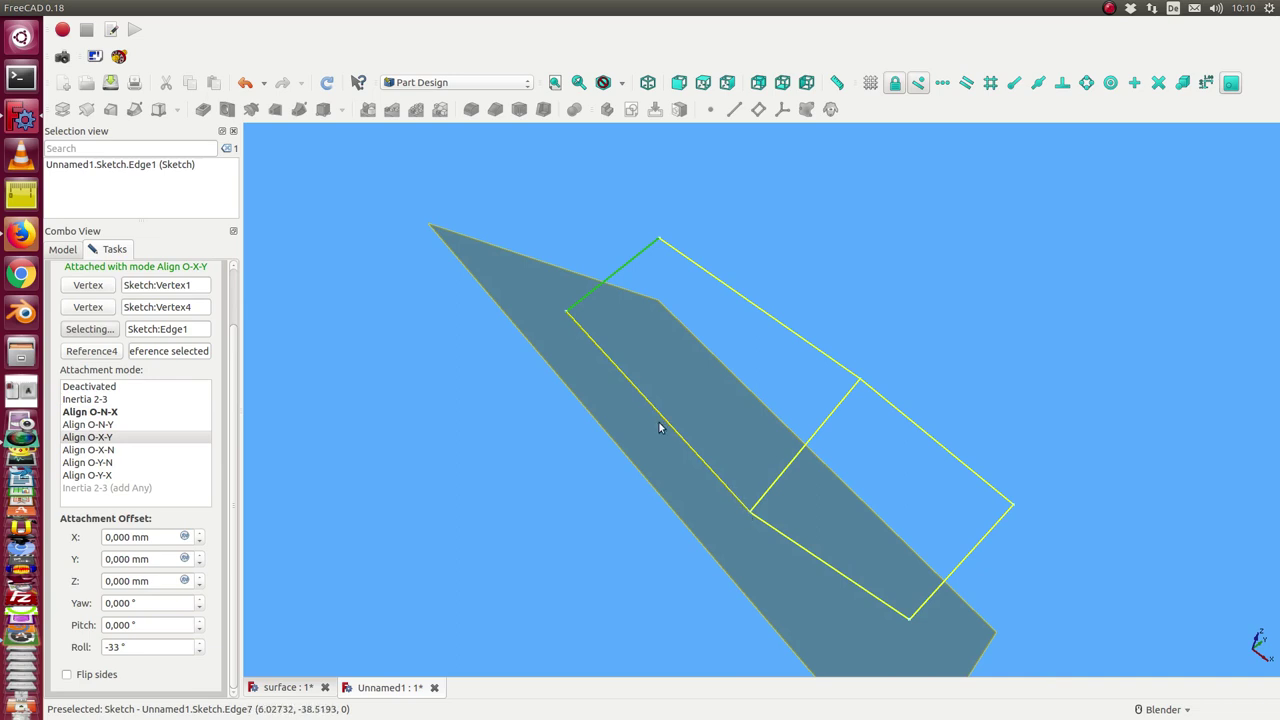
mouse_move(737, 509)
middle_mouse_down()
mouse_move(634, 529)
mouse_move(723, 436)
mouse_move(466, 403)
mouse_move(75, 103)
middle_mouse_up()
left_click(62, 249)
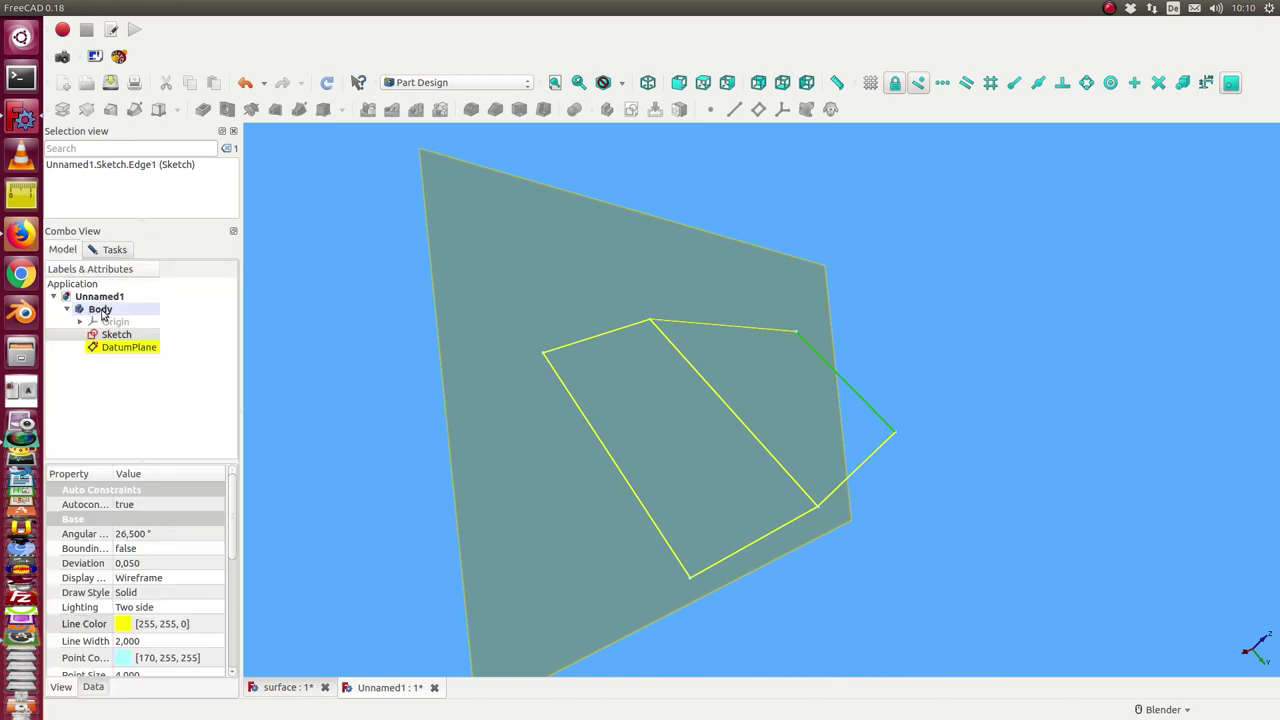
left_click(113, 250)
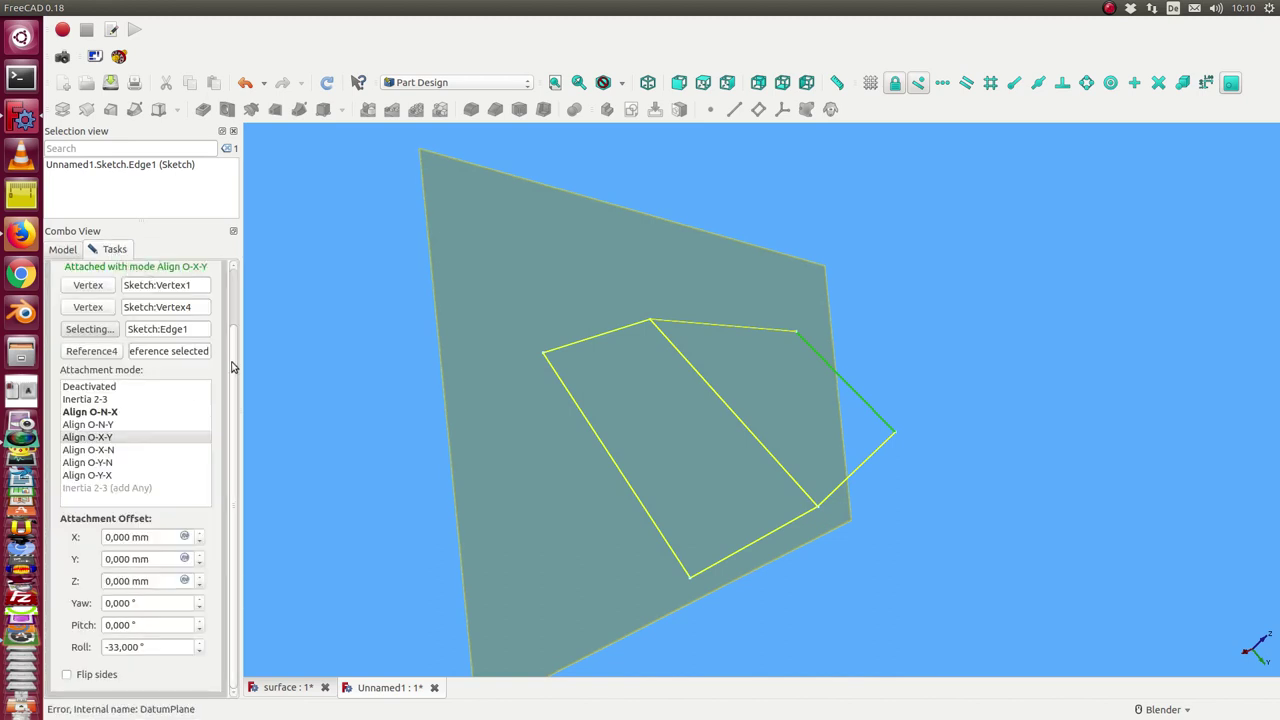
scroll(231, 365, "up", 2)
- Confirm the datum plane and start a new sketch on it
left_click(152, 283)
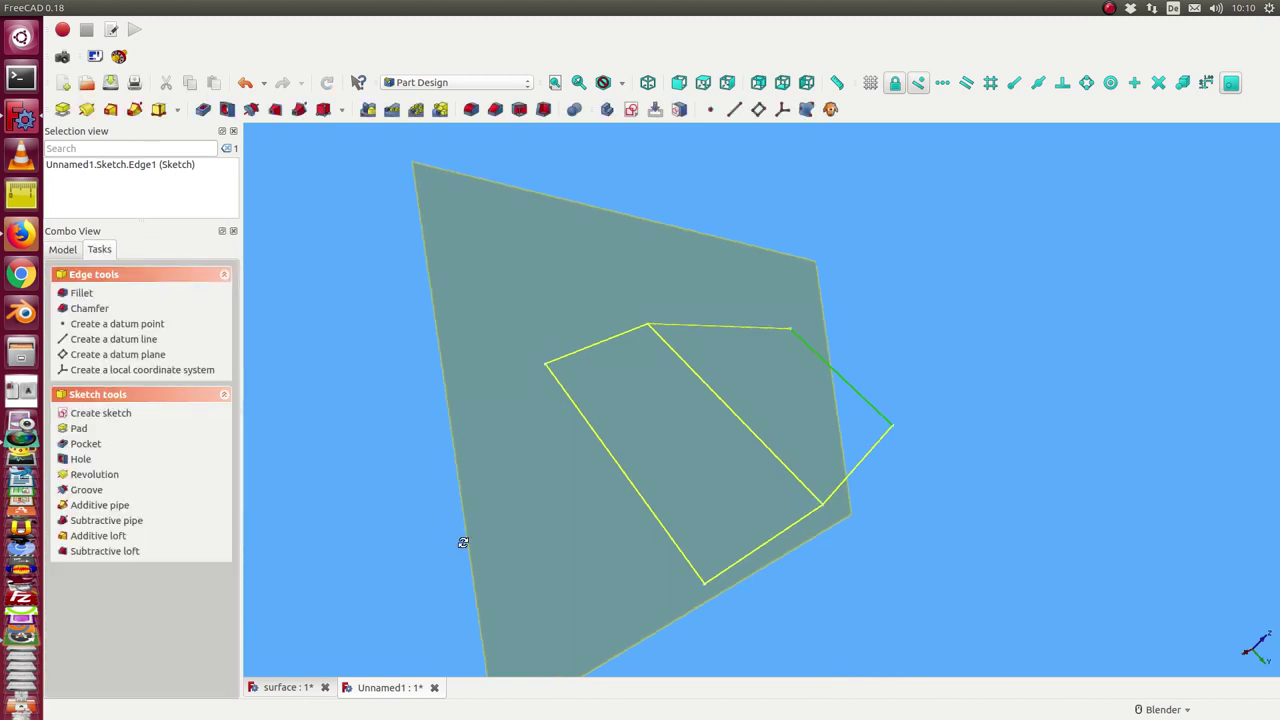
mouse_move(471, 545)
middle_mouse_down()
mouse_move(760, 394)
mouse_move(677, 334)
mouse_move(631, 380)
middle_mouse_up()
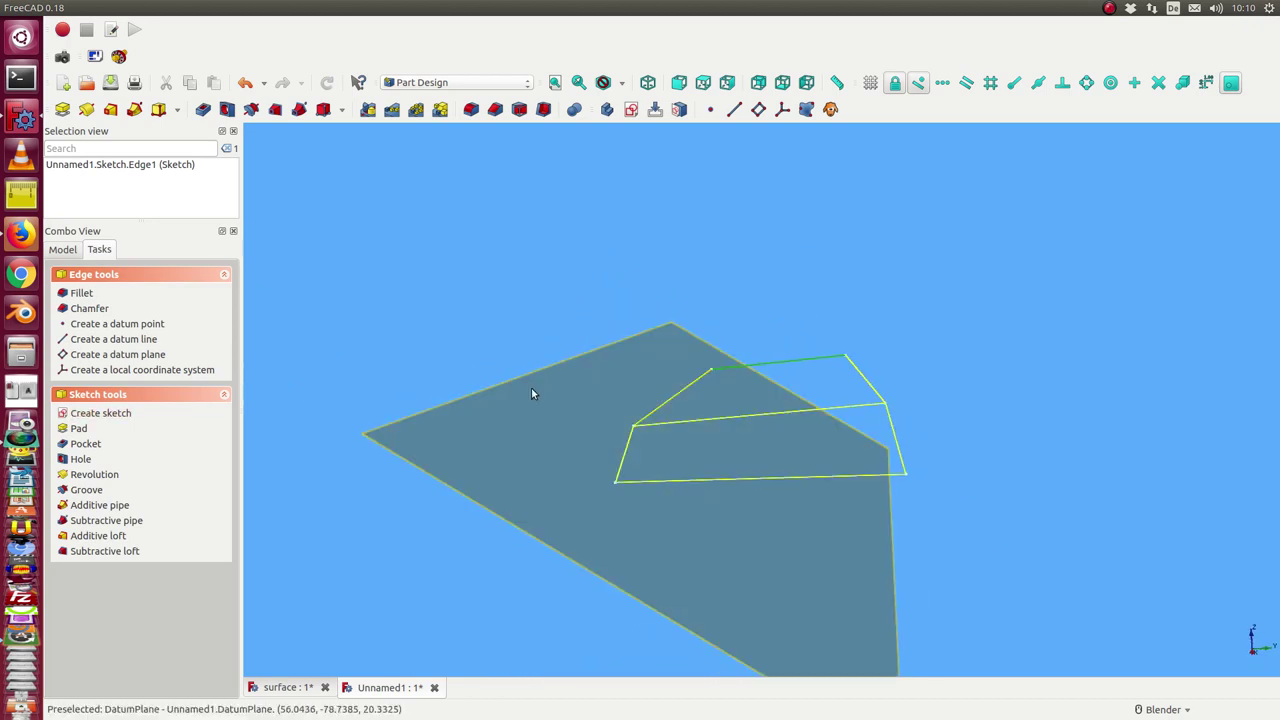
left_click(553, 399)
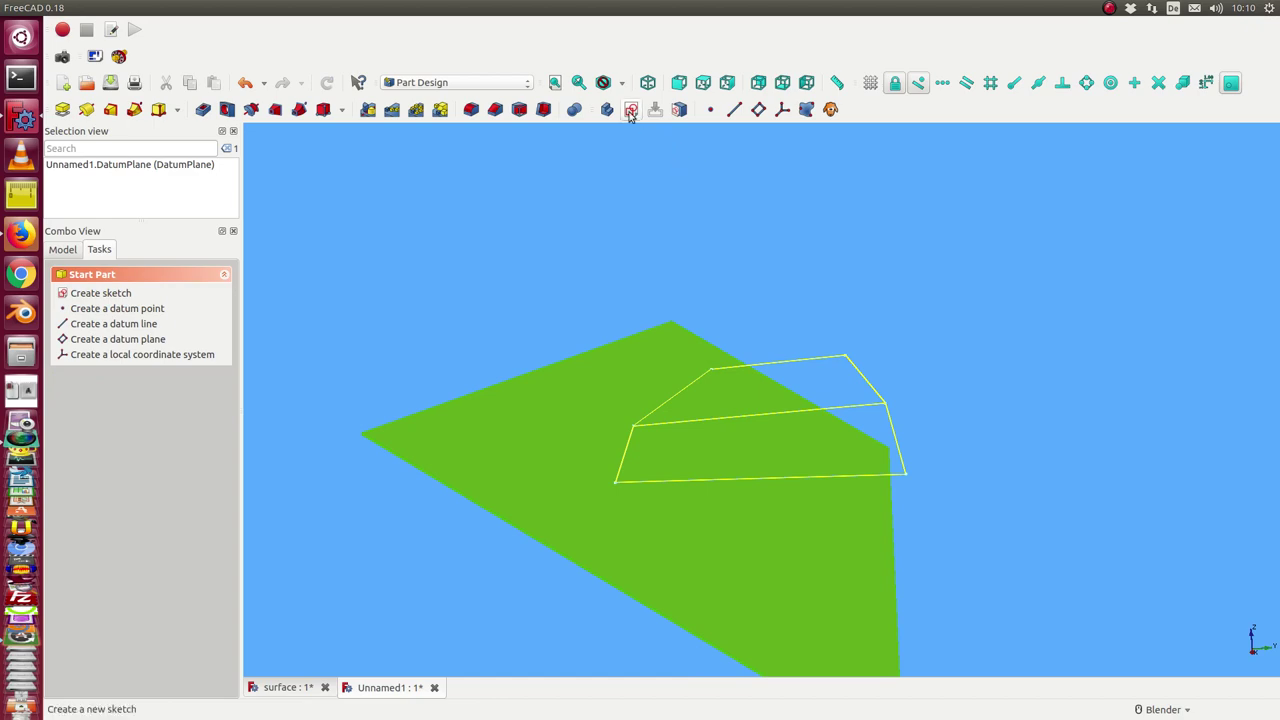
left_click(110, 109)
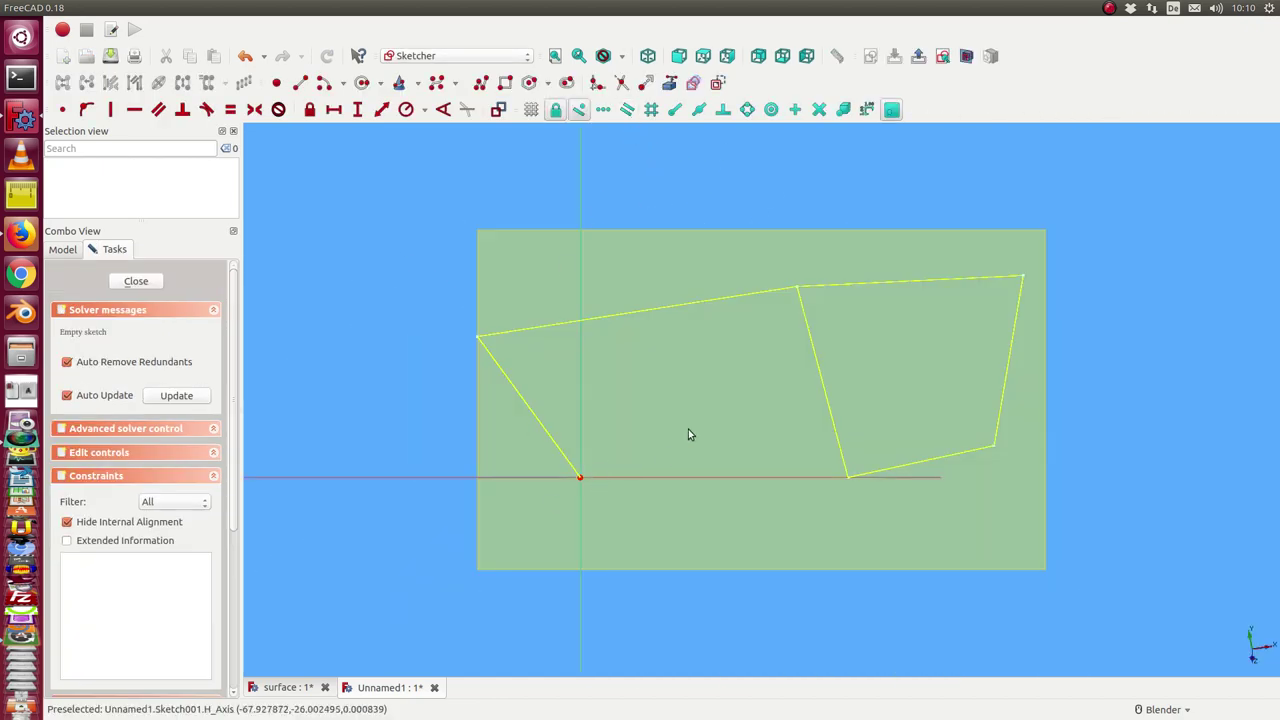
mouse_move(694, 417)
middle_mouse_down()
mouse_move(666, 266)
mouse_move(657, 340)
middle_mouse_up()
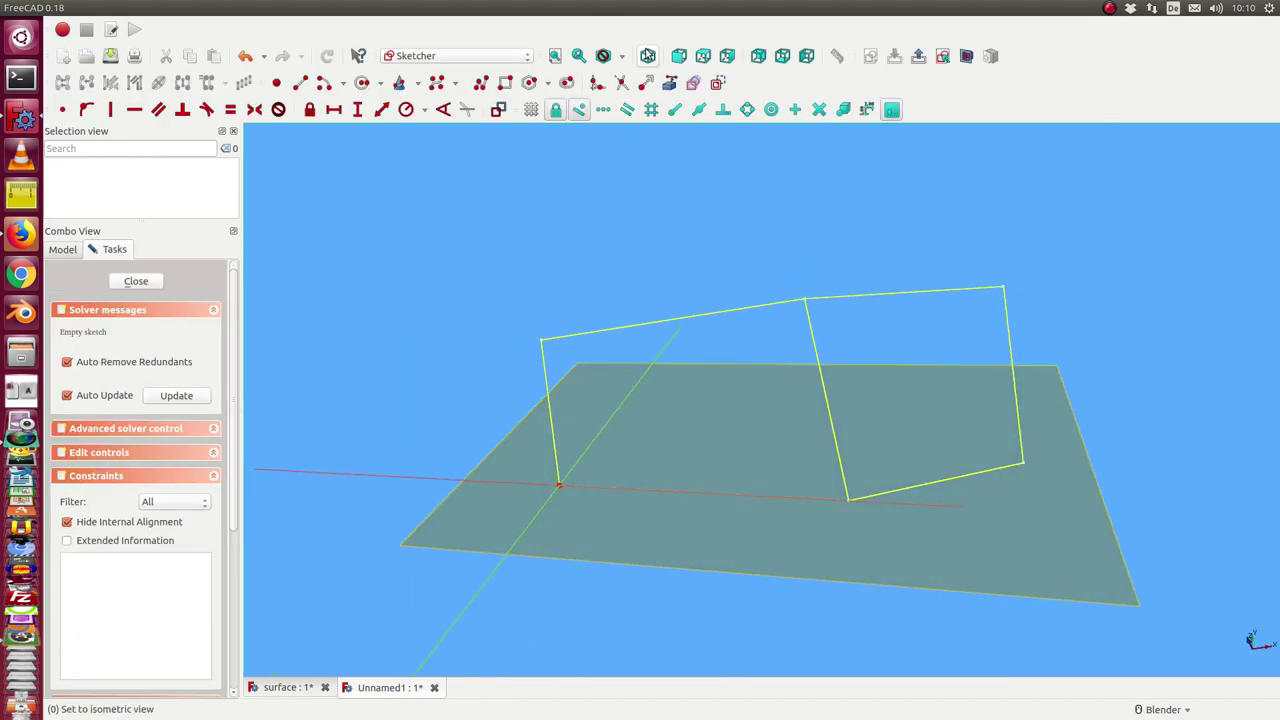
left_click(669, 82)
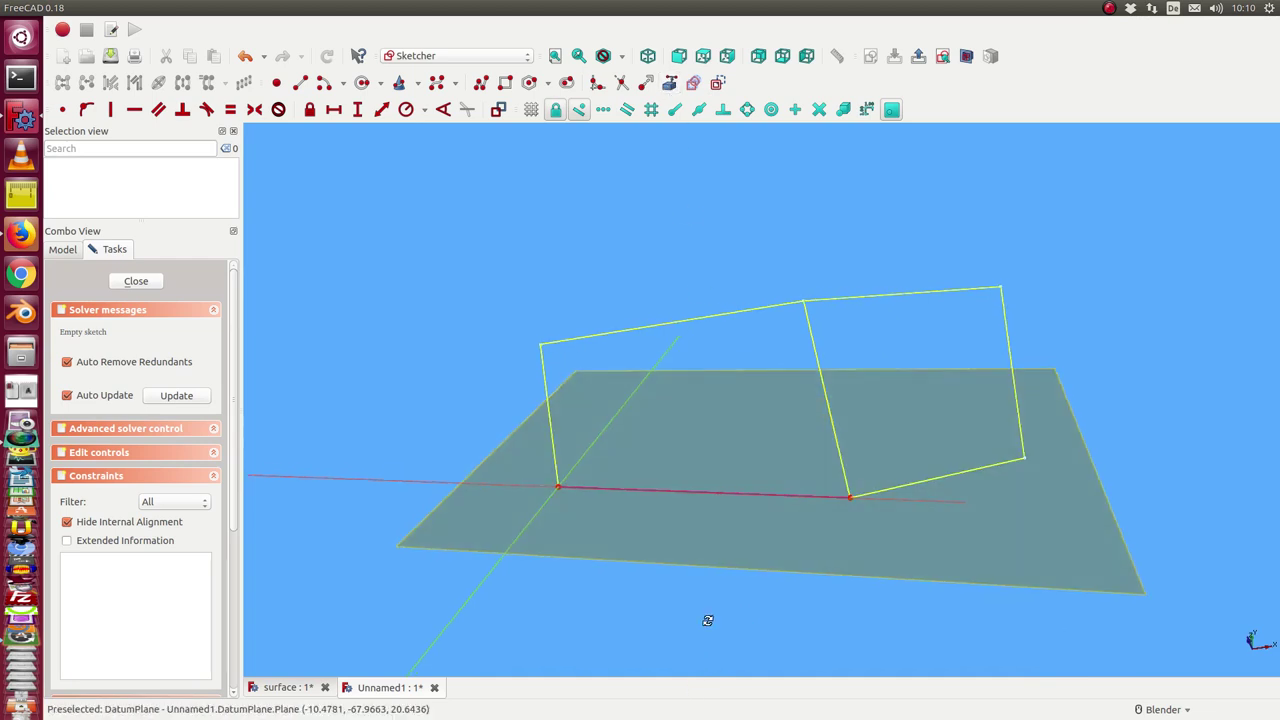
mouse_move(709, 611)
middle_mouse_down()
mouse_move(689, 518)
mouse_move(673, 663)
middle_mouse_up()
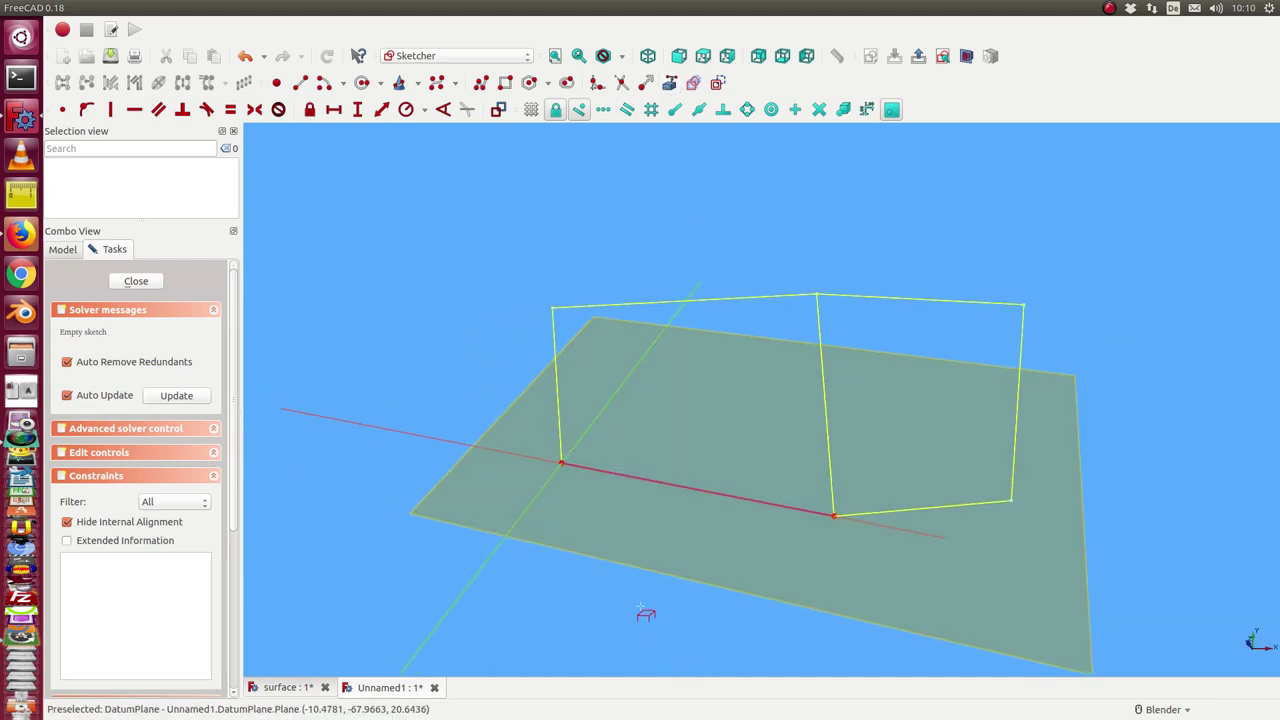
- Draw a B-spline from the origin through two control points to the red sketch's corner, then close
left_click(443, 87)
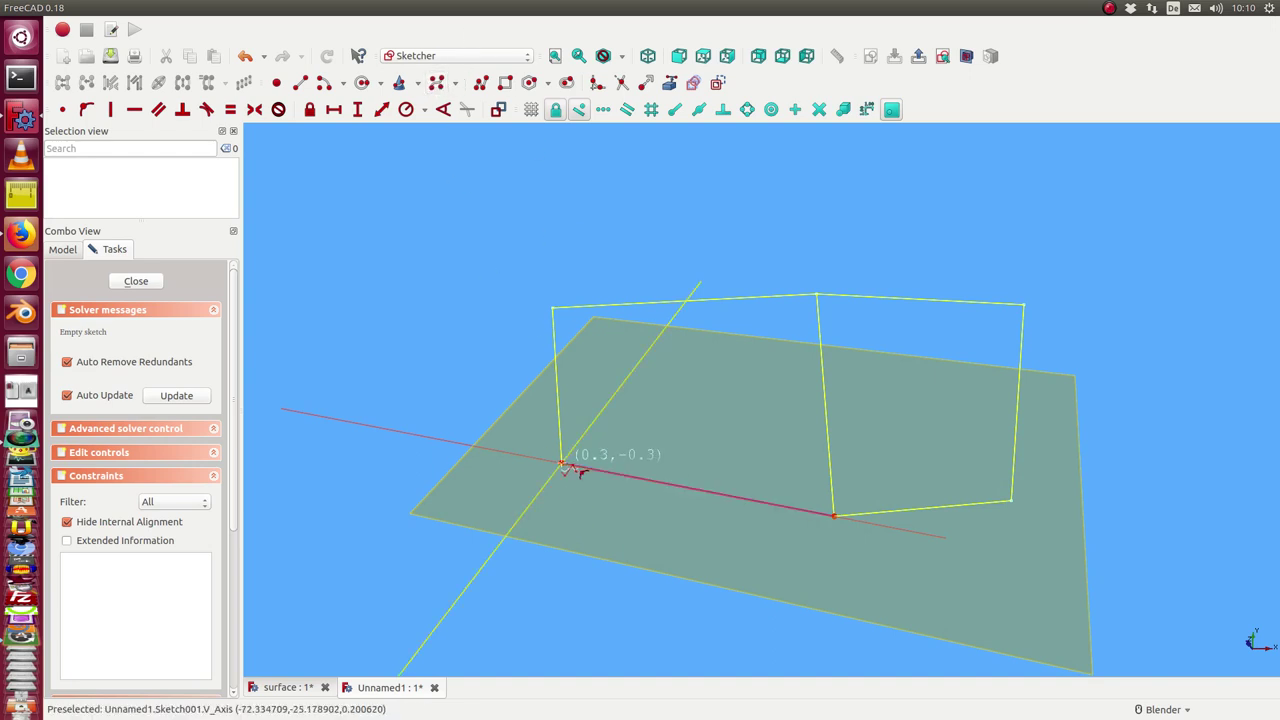
left_click(562, 463)
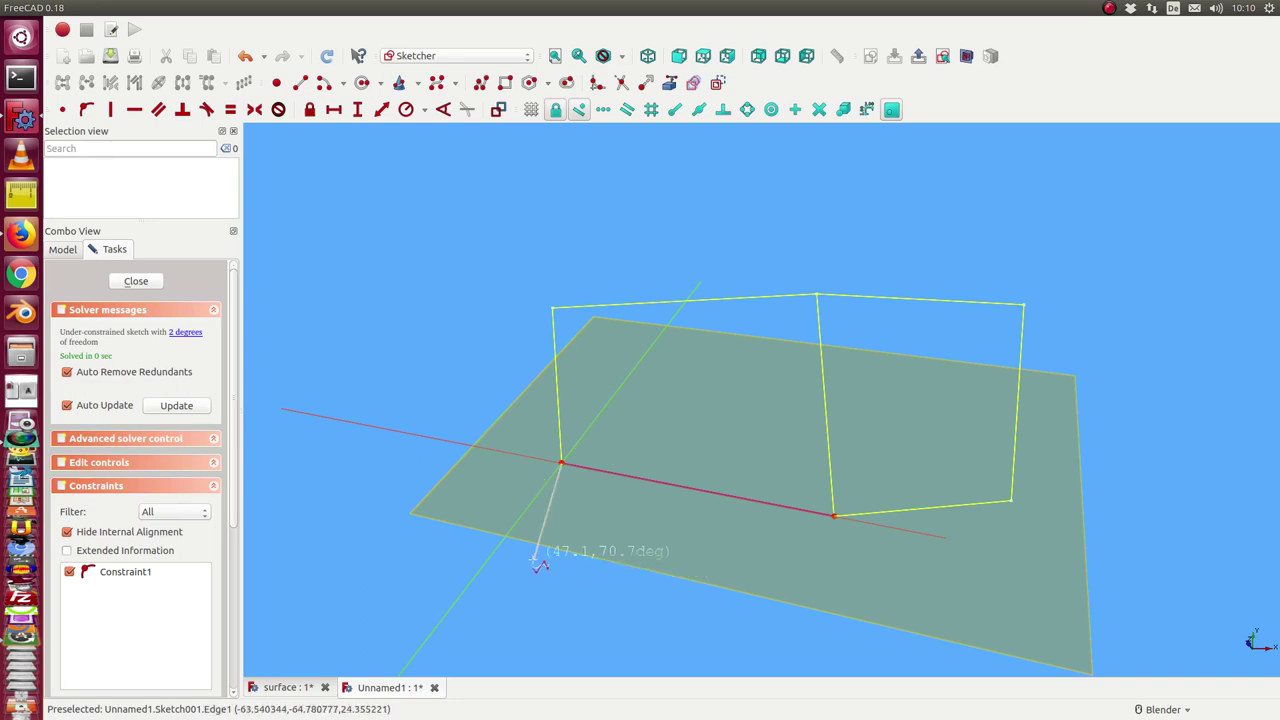
key("Escape")
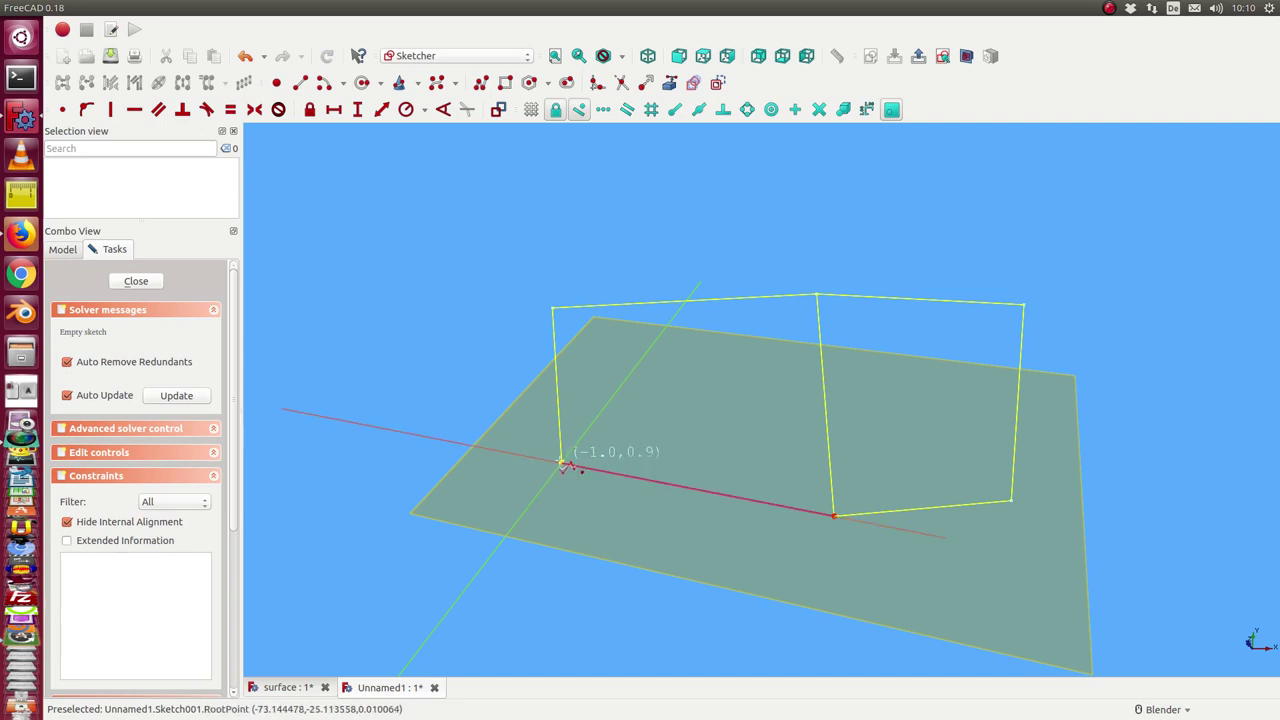
left_click(562, 463)
left_click(568, 608)
left_click(656, 606)
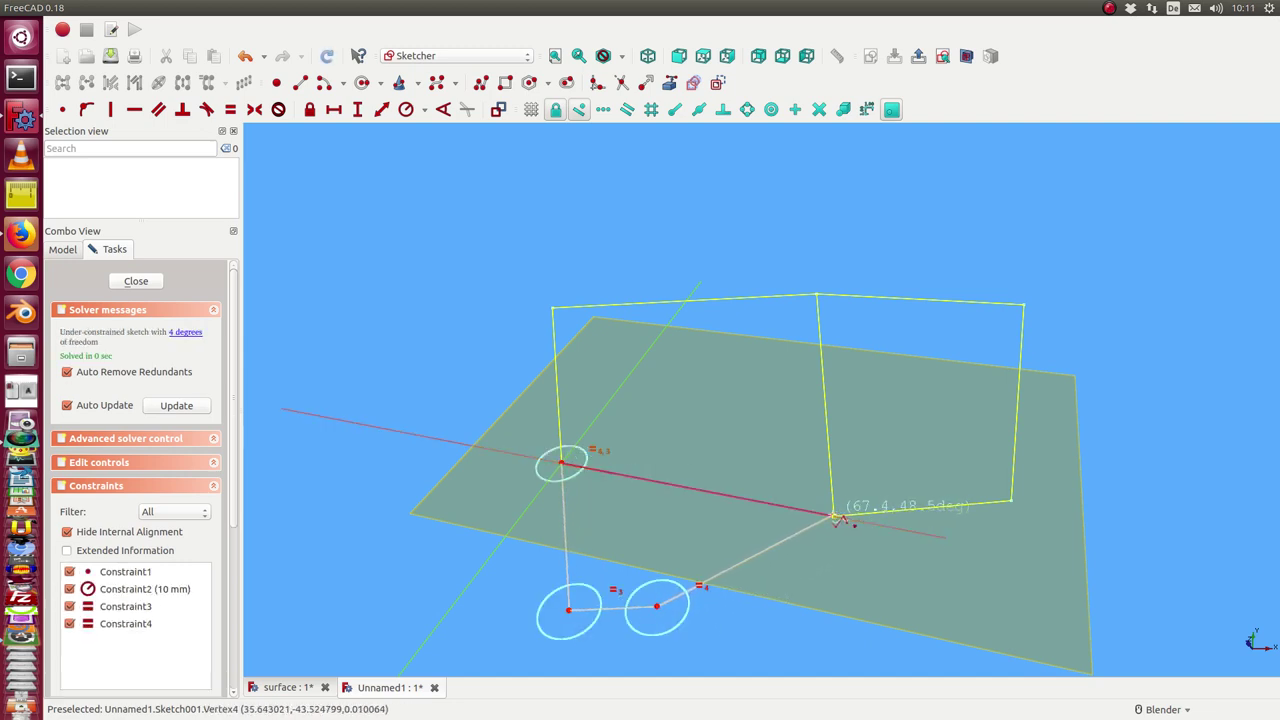
left_click(833, 517)
right_click(830, 524)
middle_click_drag(755, 697, 734, 480)
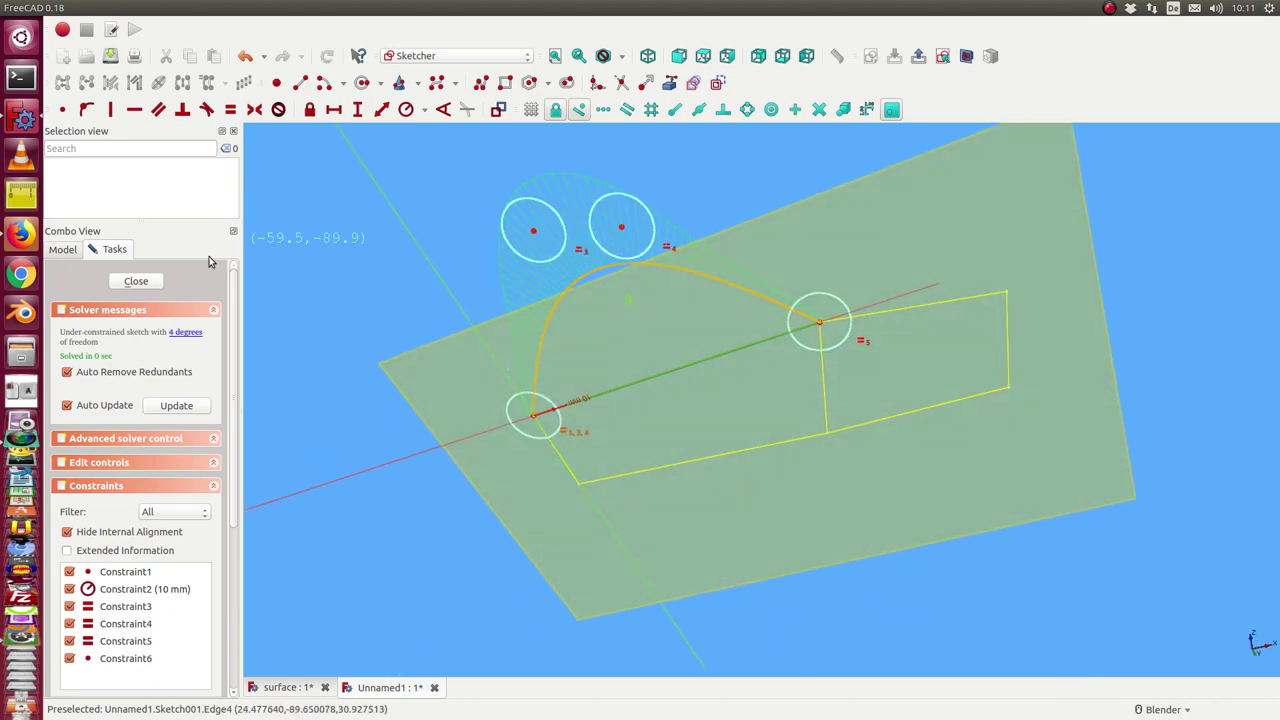
left_click(152, 285)
middle_click_drag(634, 277, 623, 289)
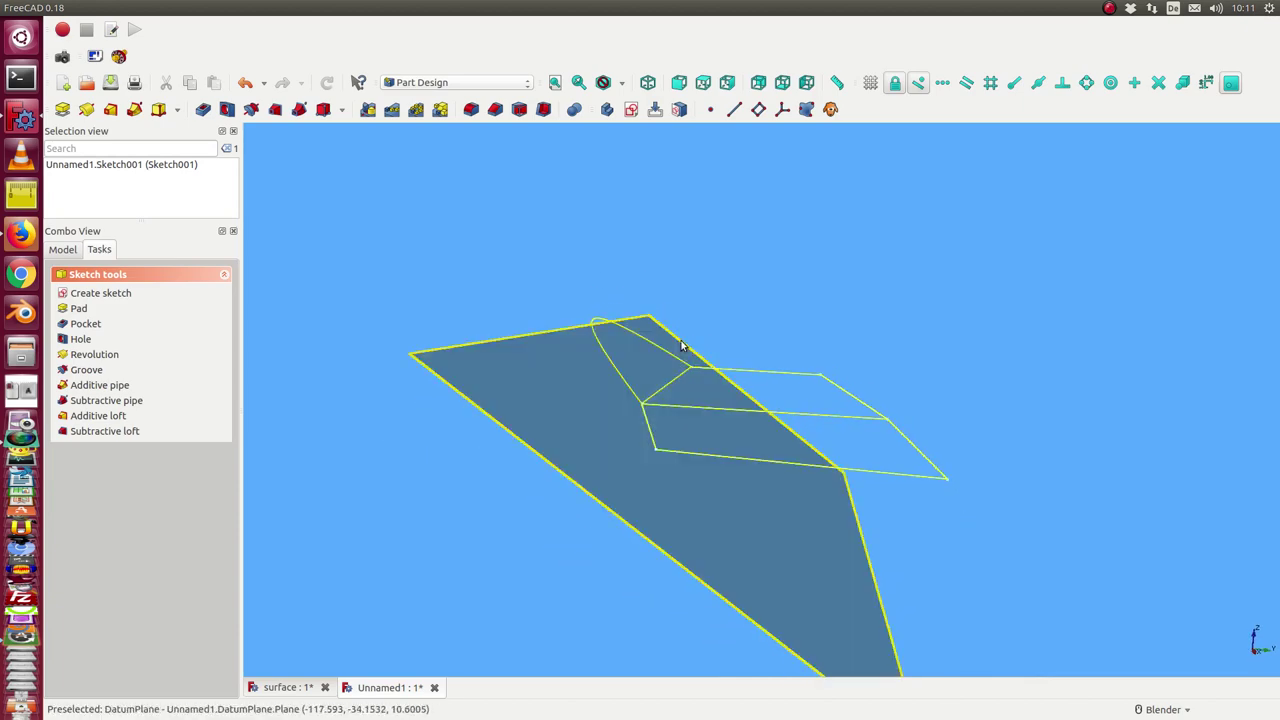
- Drag the red control sketch's lower-left vertex to a new position and close the sketch
middle_click_drag(697, 366, 633, 456)
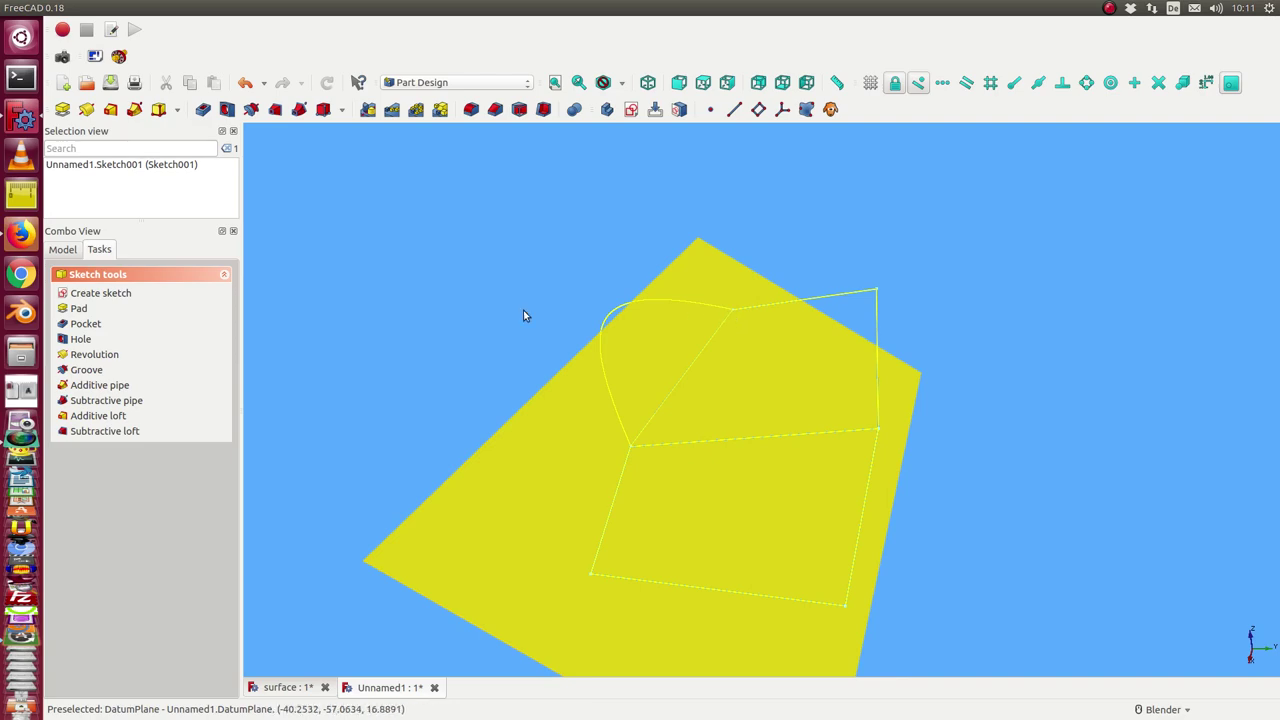
left_click(62, 251)
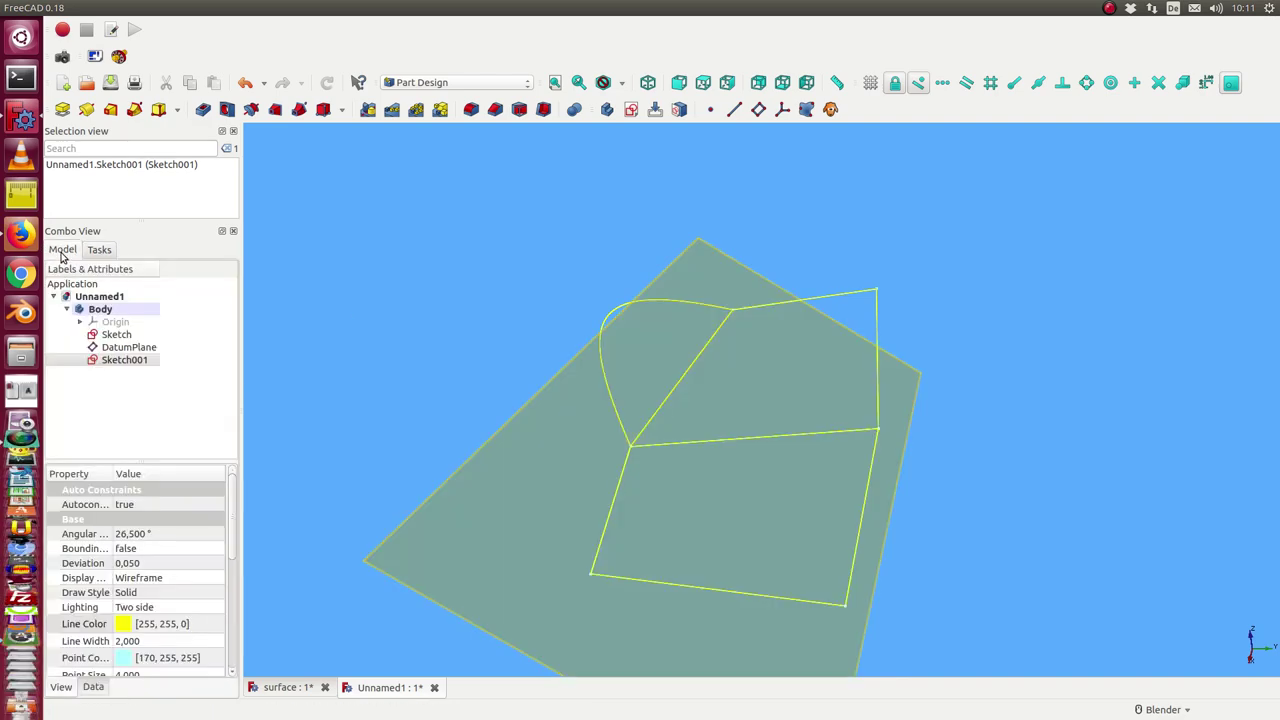
double_click(114, 333)
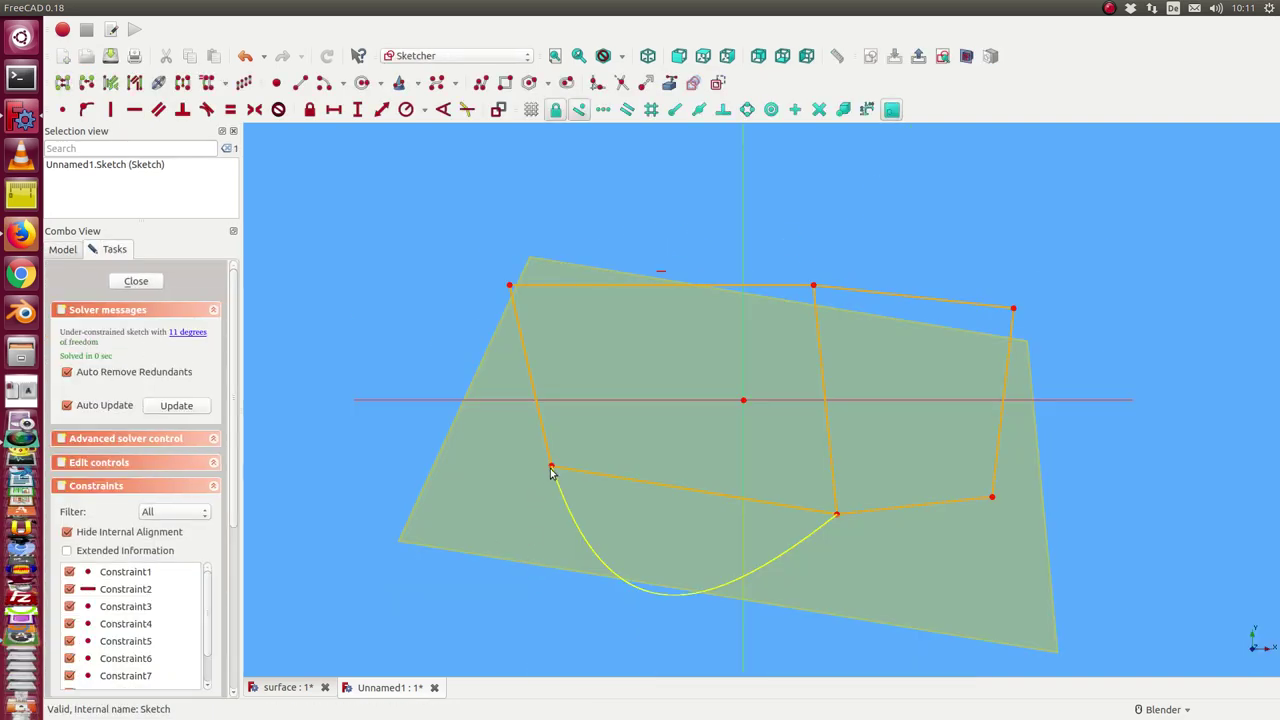
left_click_drag(550, 471, 430, 518)
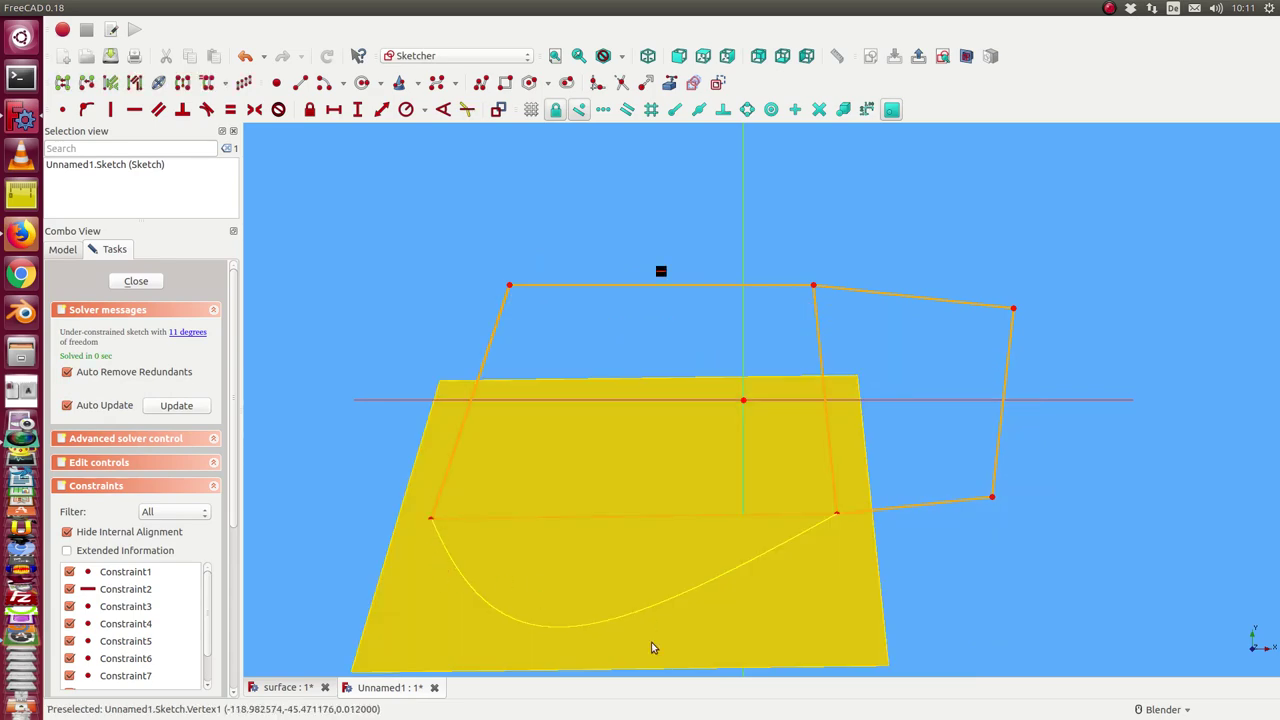
mouse_move(653, 657)
middle_mouse_down()
mouse_move(503, 471)
mouse_move(751, 480)
mouse_move(803, 340)
mouse_move(546, 404)
middle_mouse_up()
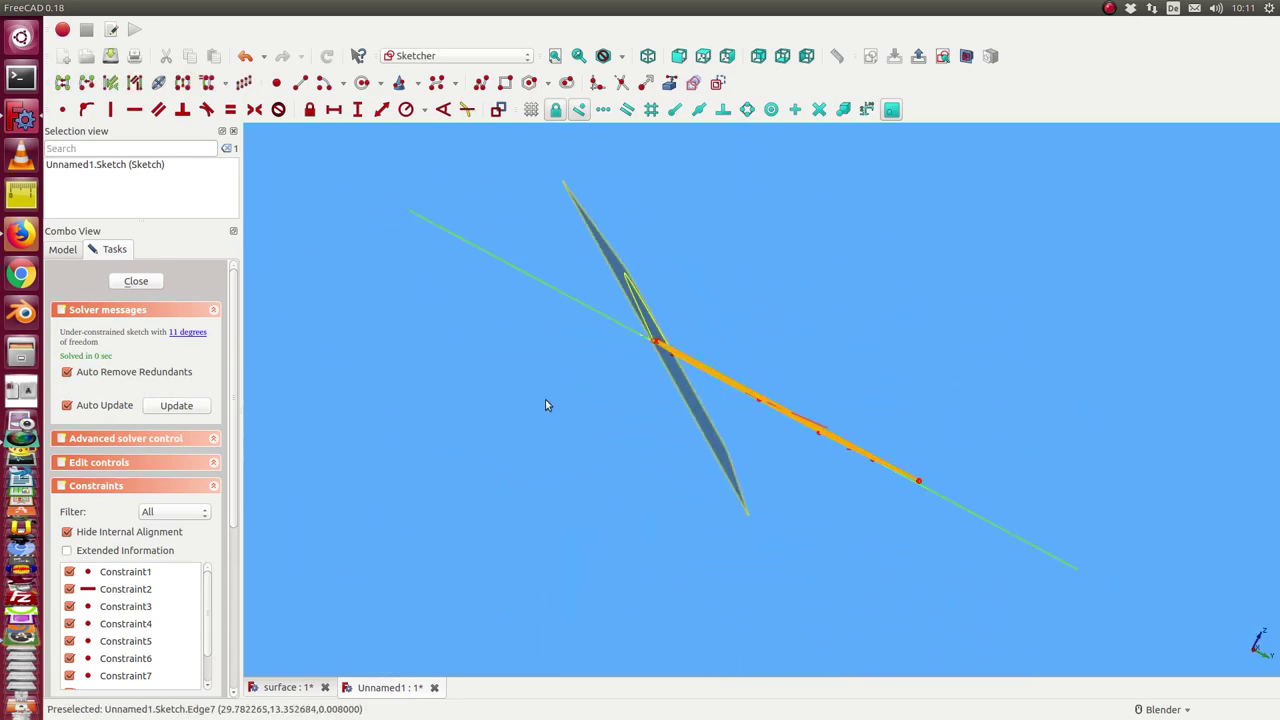
left_click(146, 283)
left_click(120, 348)
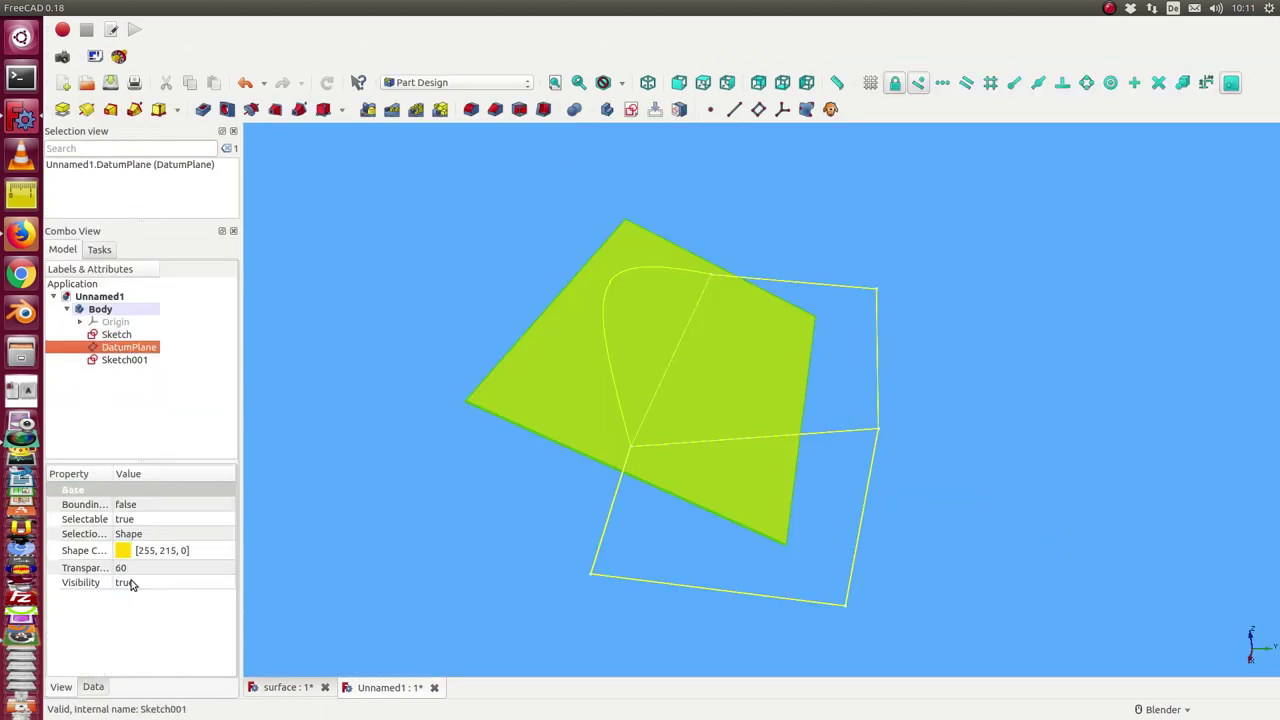
- Change the DatumPlane's Attachment Offset roll from -33° to about -55°
double_click(124, 348)
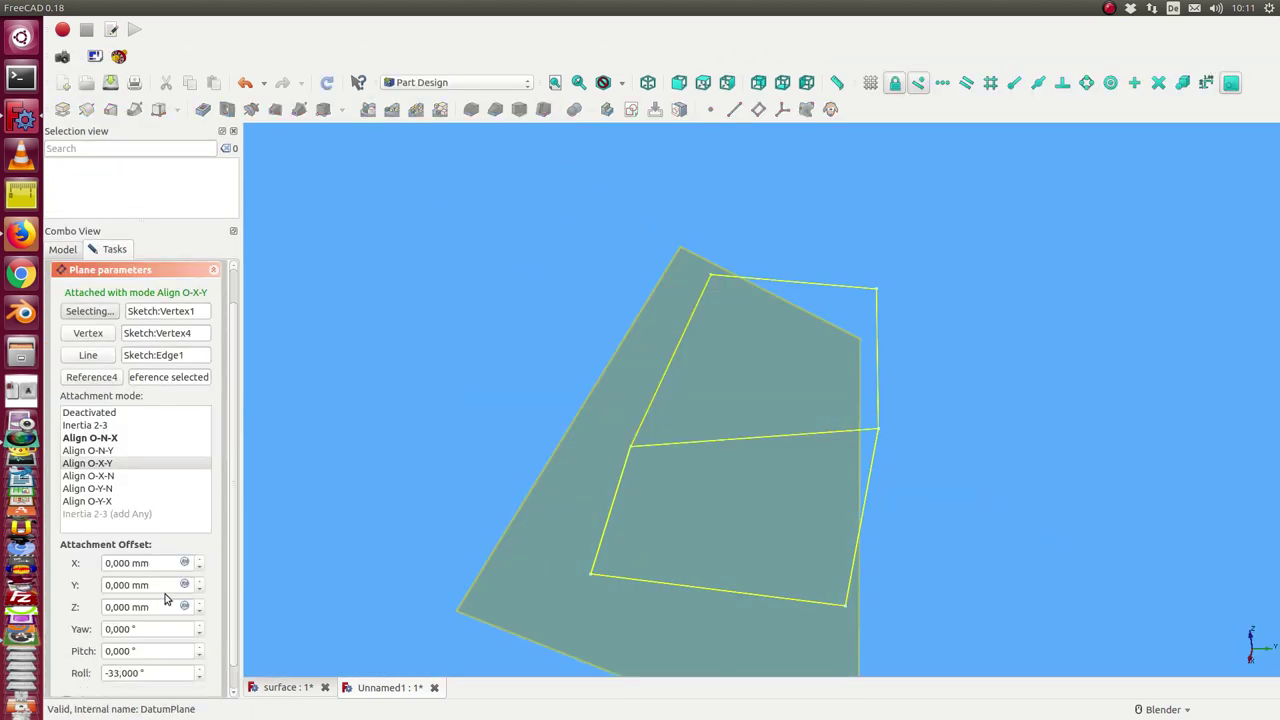
scroll(140, 500, "down", 1)
left_click(150, 647)
scroll(150, 647, "up", 3)
scroll(150, 647, "up", 3)
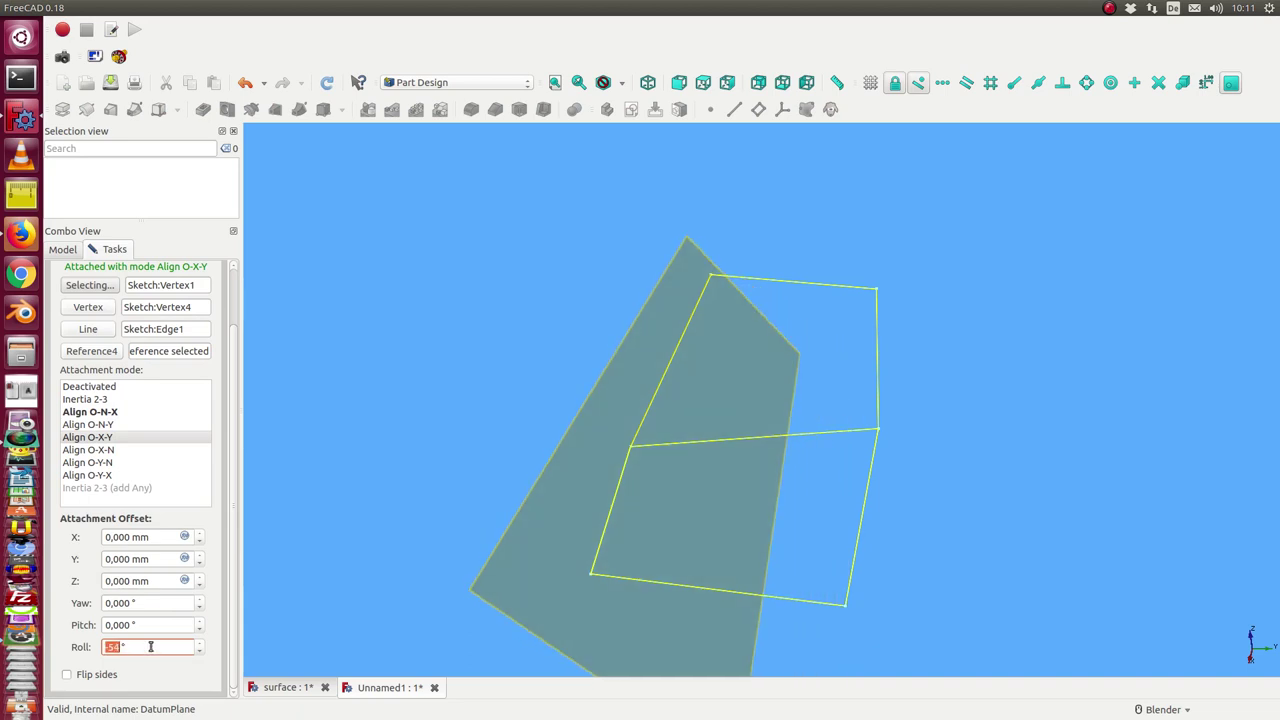
scroll(150, 647, "up", 3)
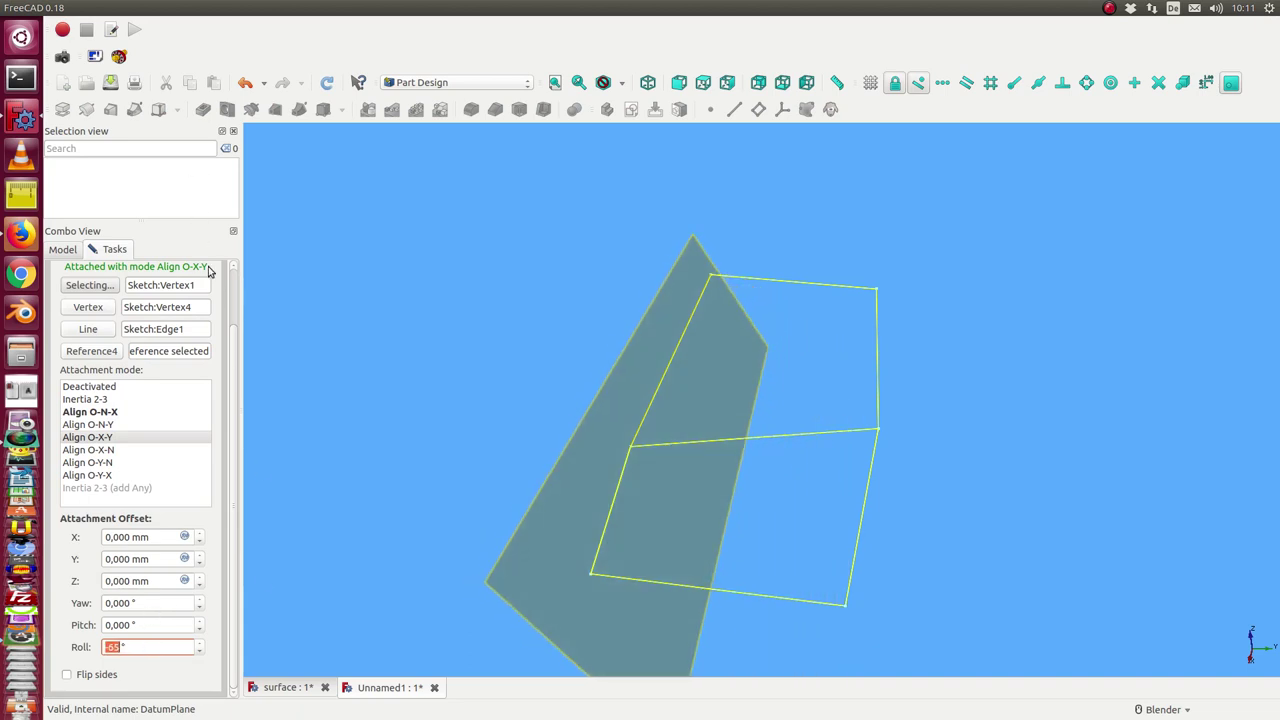
scroll(229, 331, "up", 3)
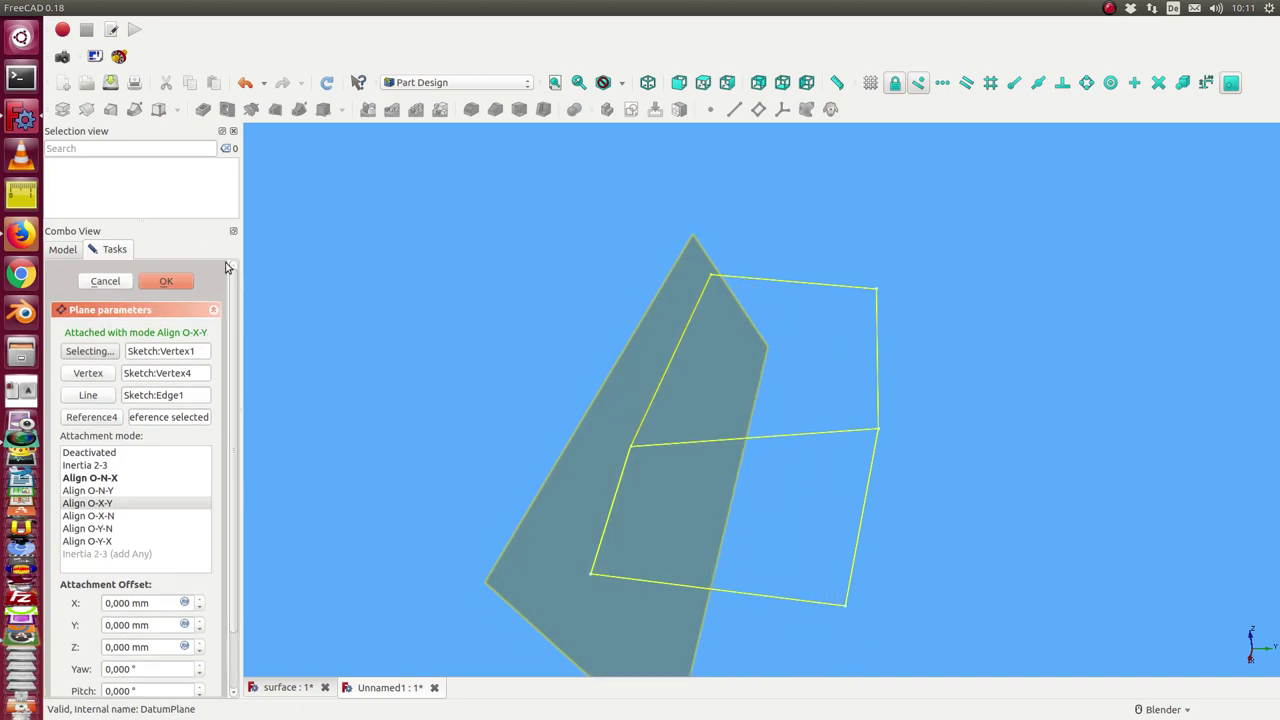
left_click(167, 286)
middle_click_drag(355, 378, 409, 340)
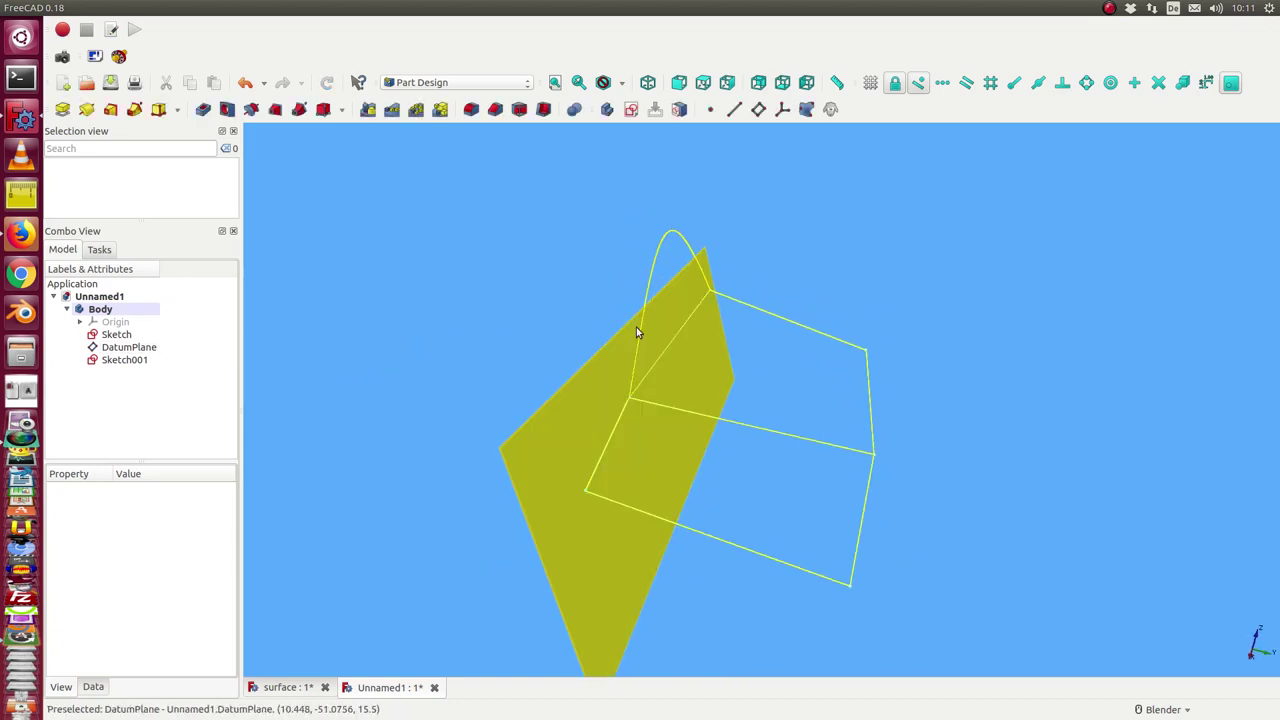
mouse_move(628, 326)
middle_mouse_down()
mouse_move(506, 460)
mouse_move(740, 423)
middle_mouse_up()
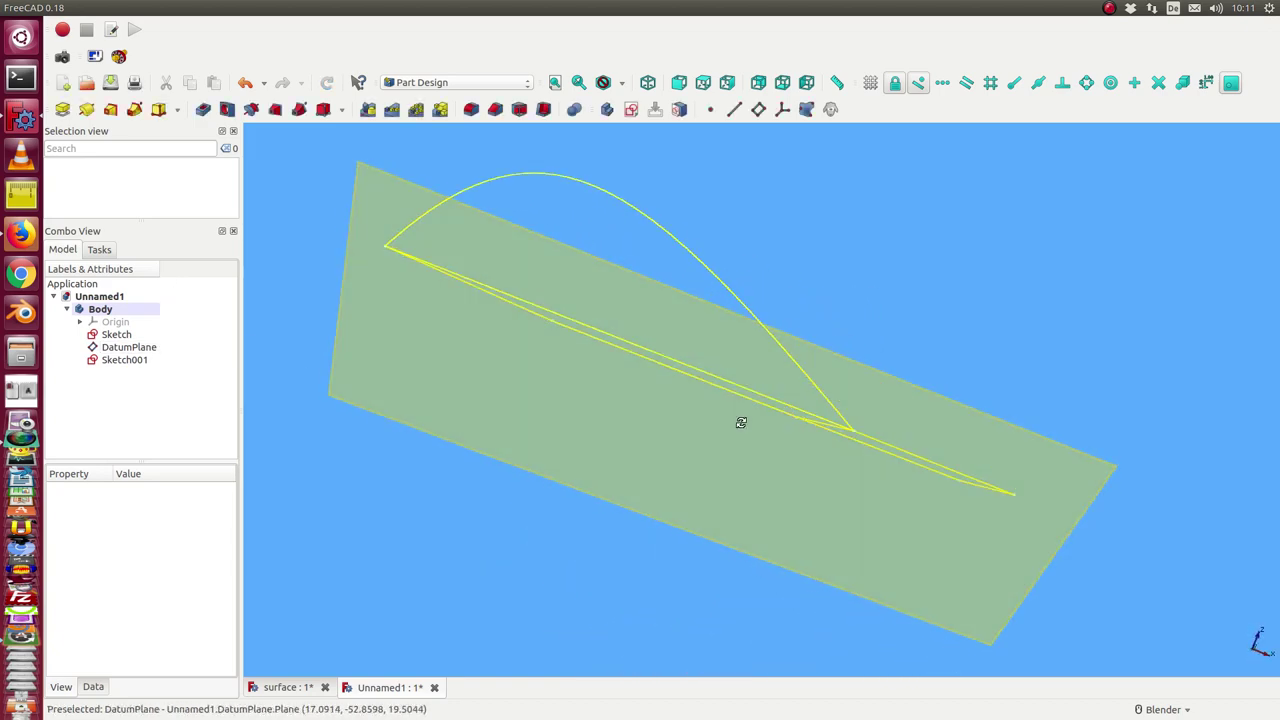
- Return to the surface document and orbit around its datum plane and sketches
left_click(296, 690)
mouse_move(362, 529)
middle_mouse_down()
mouse_move(326, 580)
mouse_move(797, 326)
mouse_move(775, 274)
middle_mouse_up()
middle_click_drag(708, 317, 755, 272)
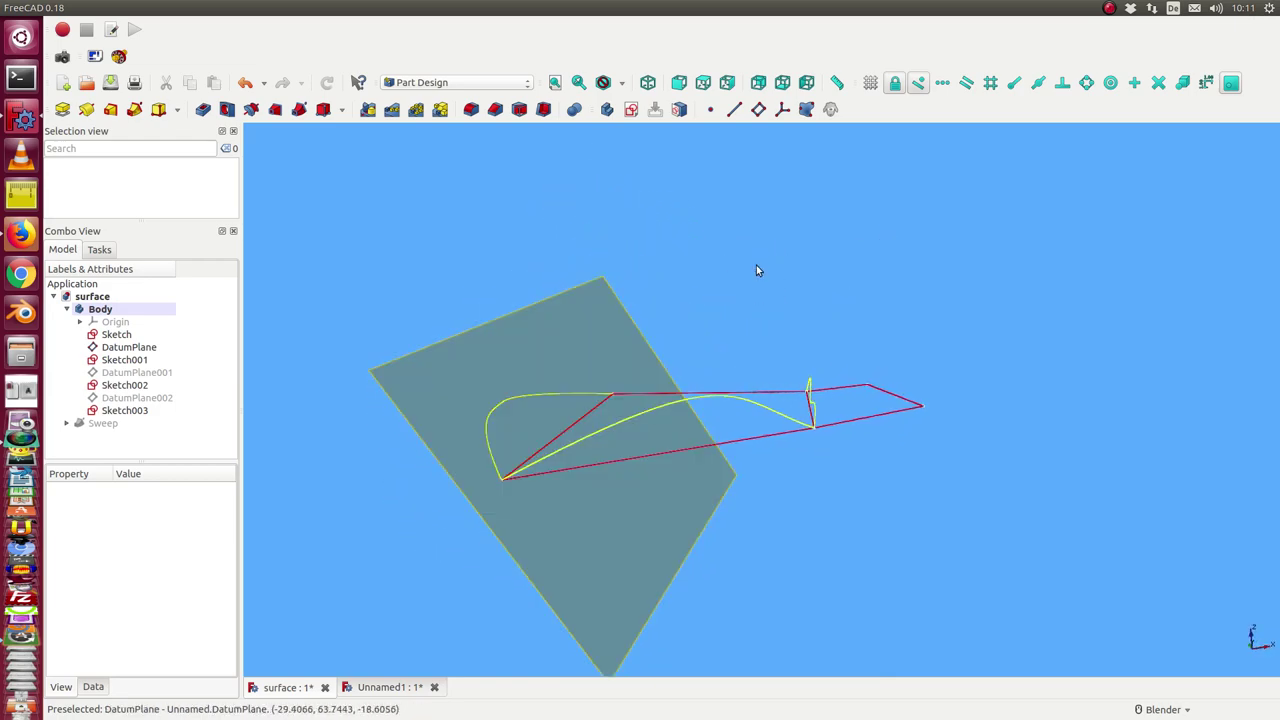
mouse_move(723, 491)
middle_mouse_down()
mouse_move(634, 497)
mouse_move(903, 486)
mouse_move(924, 517)
middle_mouse_up()
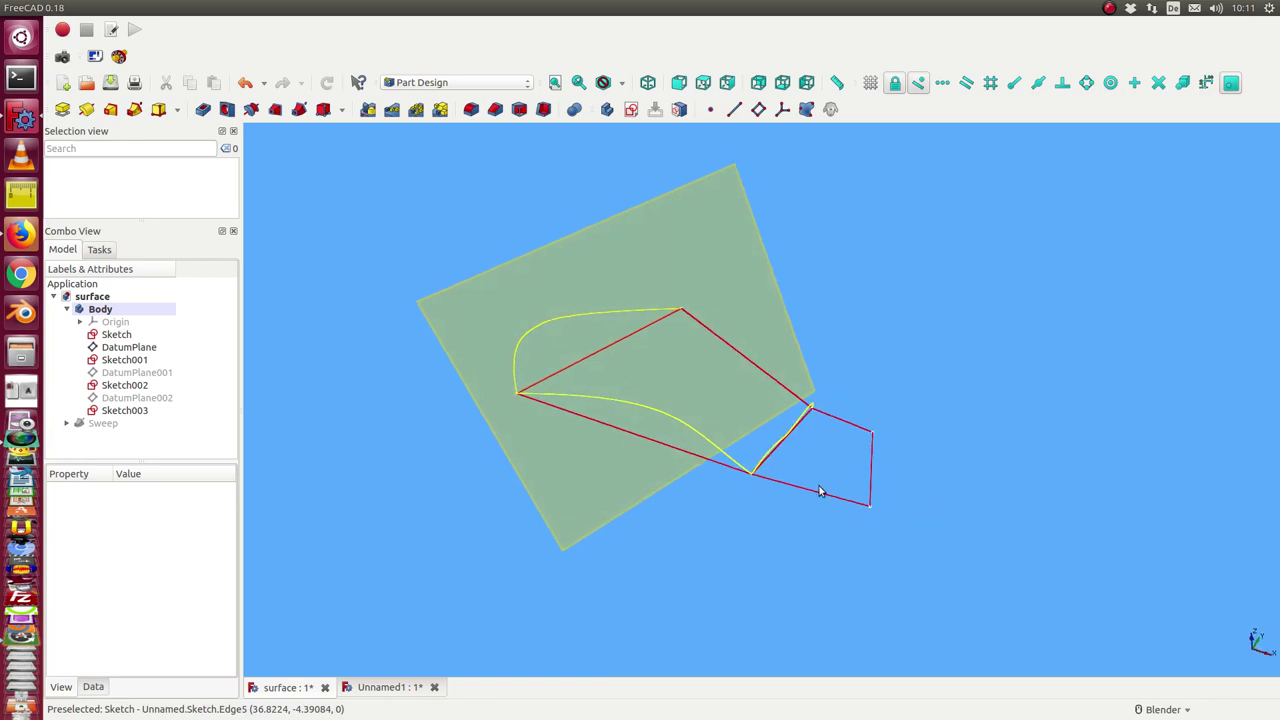
- Hide Sketch003 and DatumPlane, leaving the red outline and two yellow curves
left_click(139, 413)
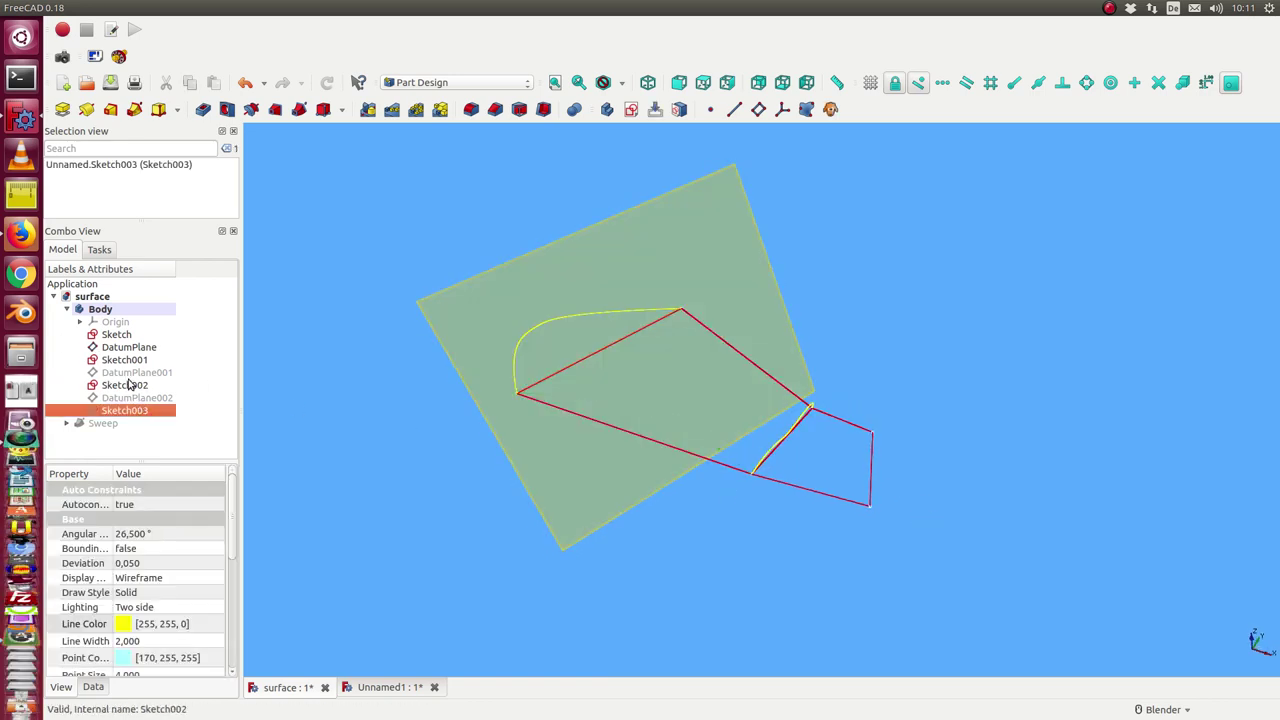
left_click(125, 347)
key("space")
mouse_move(600, 429)
middle_mouse_down()
mouse_move(711, 329)
mouse_move(859, 379)
middle_mouse_up()
left_click(516, 215)
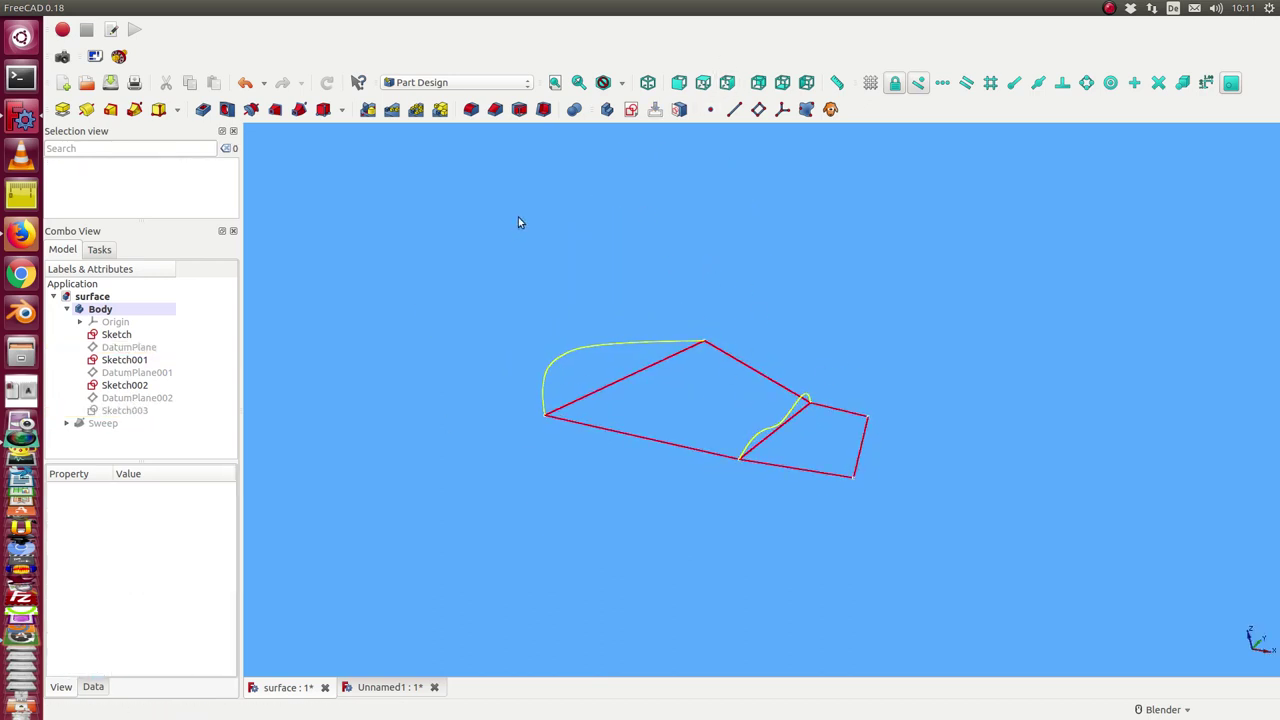
- Create a new datum plane referenced to a sketch corner and Vertex5
left_click(759, 109)
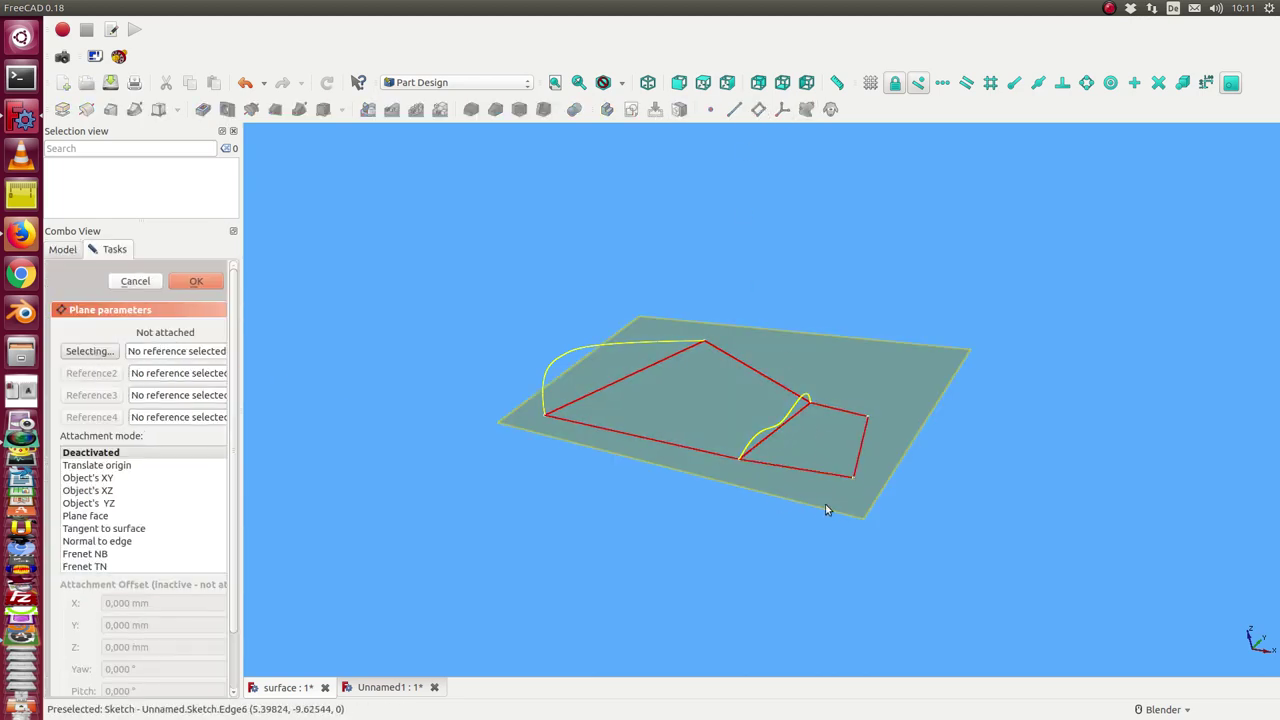
left_click(855, 484)
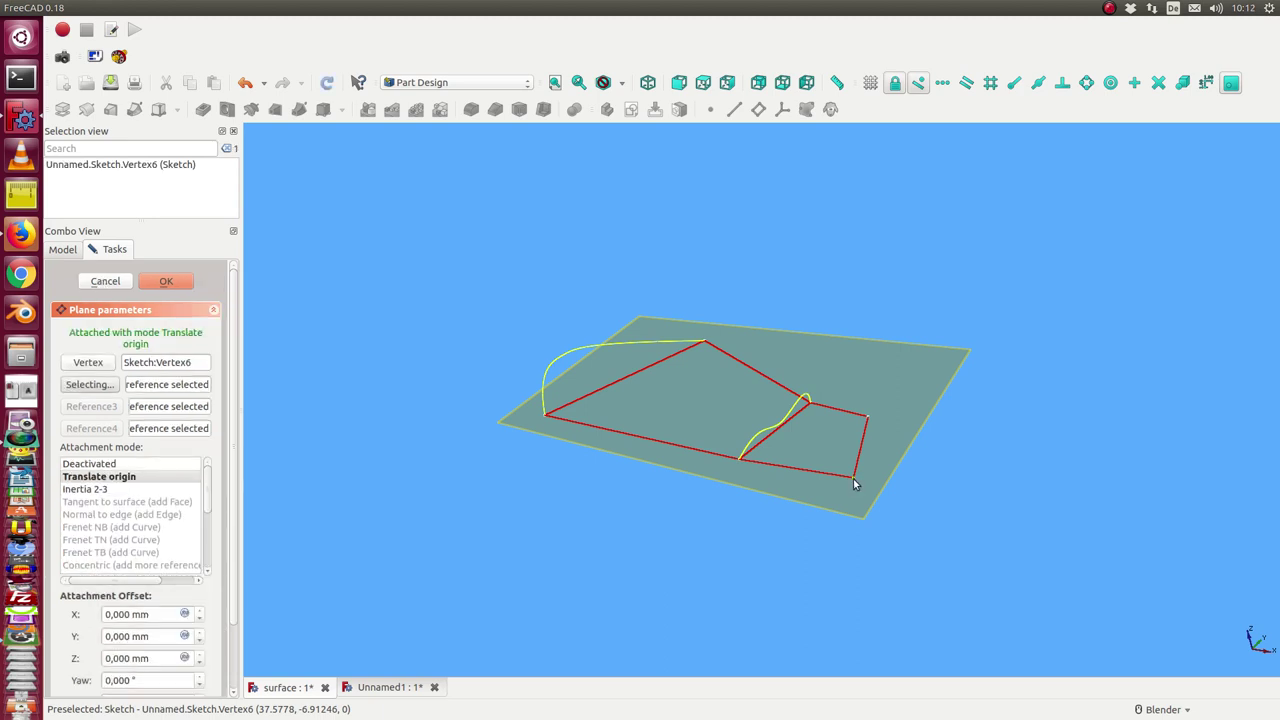
left_click(91, 386)
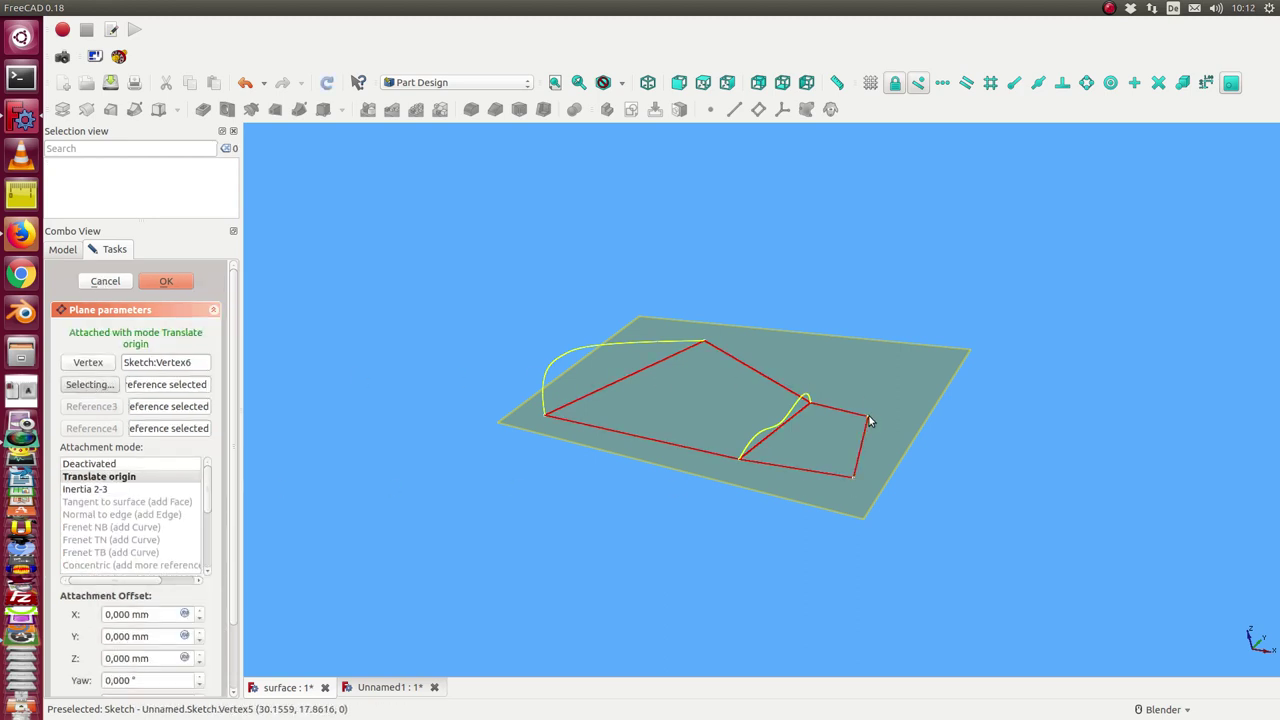
left_click(867, 417)
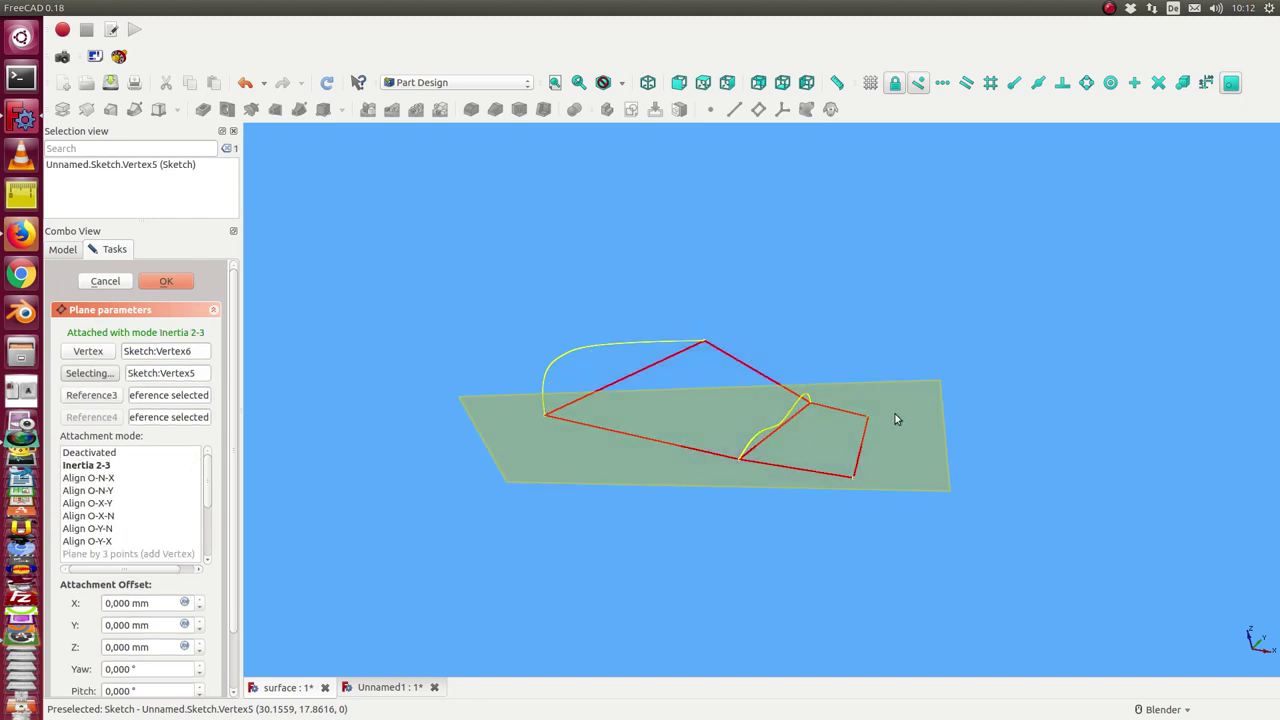
left_click(92, 395)
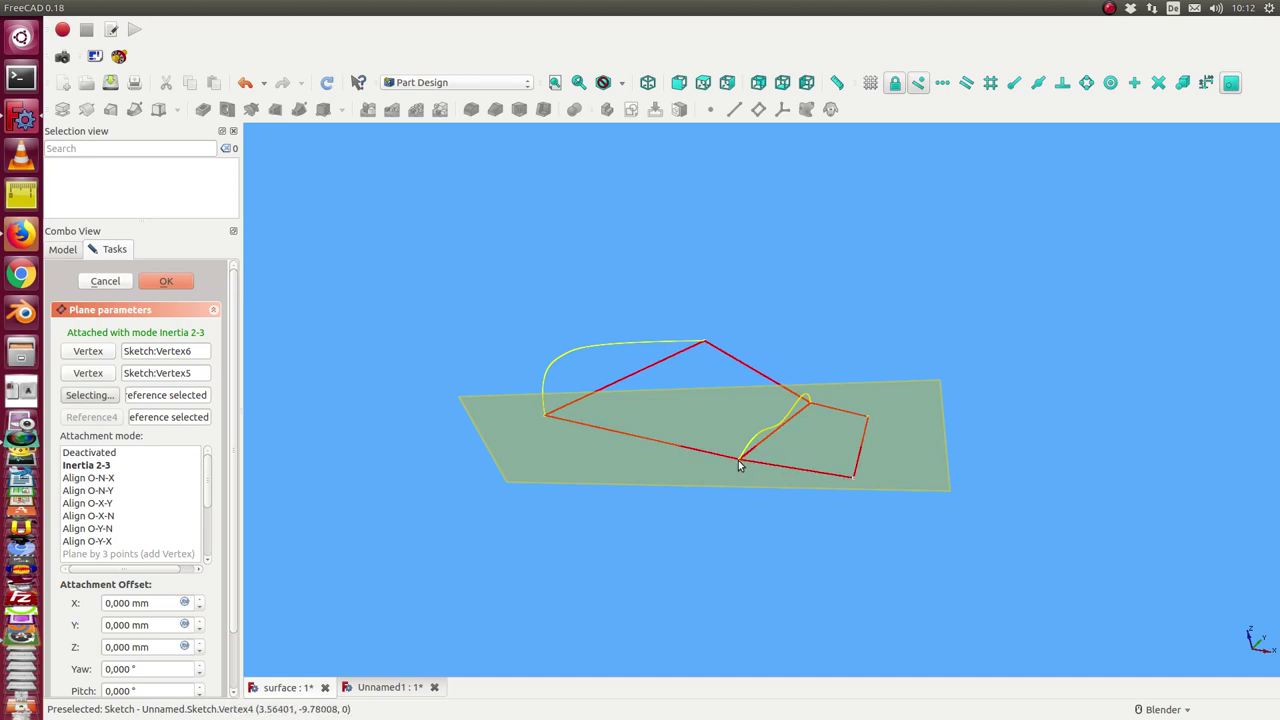
- Hide Sketch001 and Sketch002 to expose the red sketch's edges
left_click(62, 249)
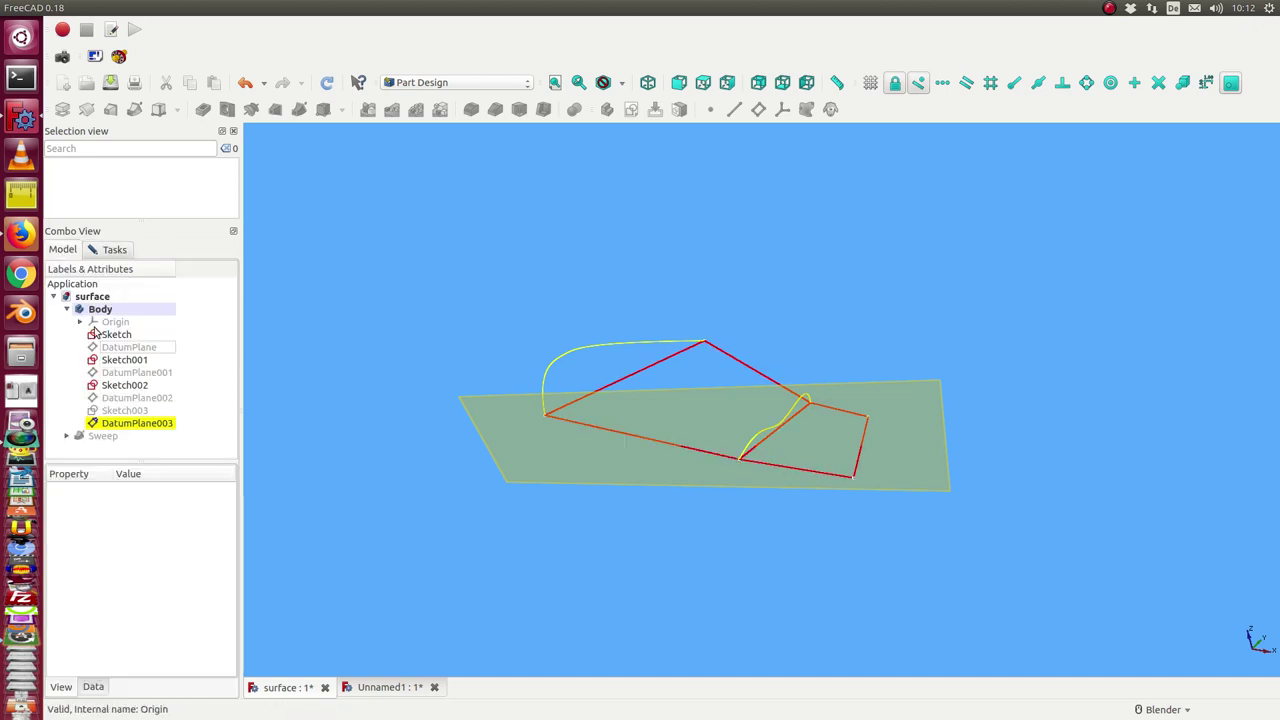
left_click(120, 360)
key("space")
left_click(133, 386)
key("space")
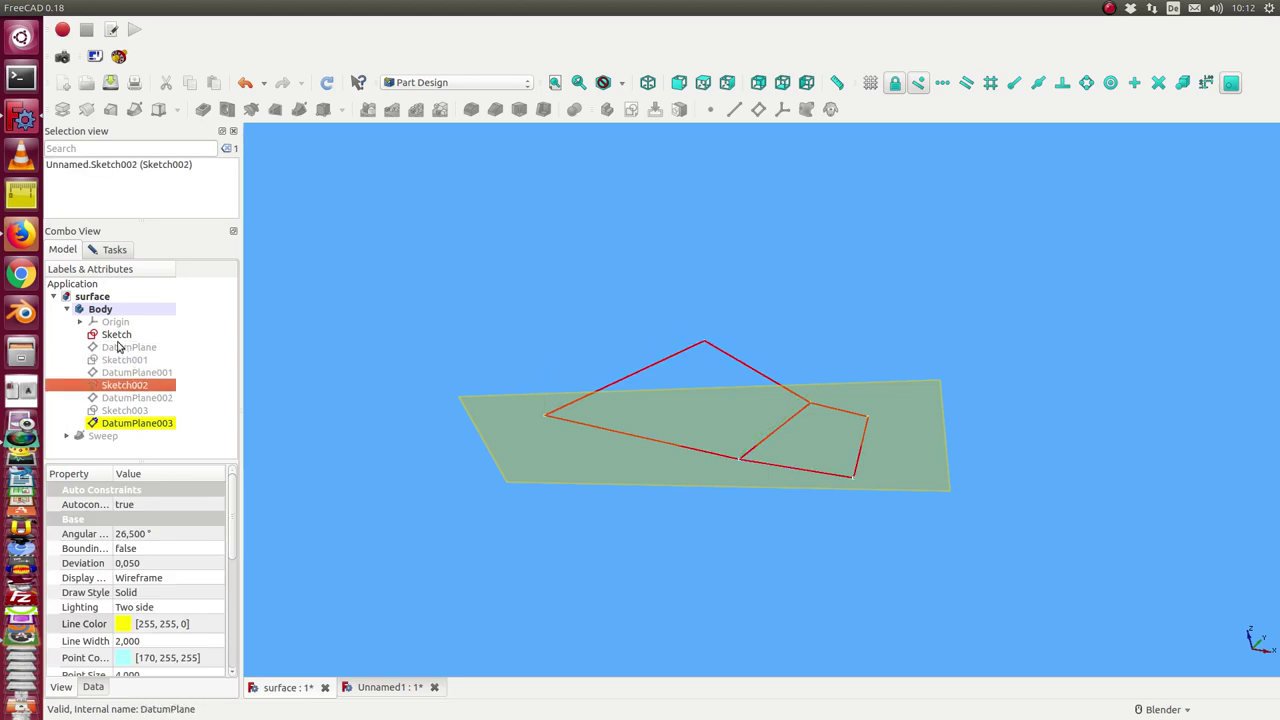
- Add a sketch edge as third reference, align O-X-Y, and set Roll offset to 90°
left_click(106, 250)
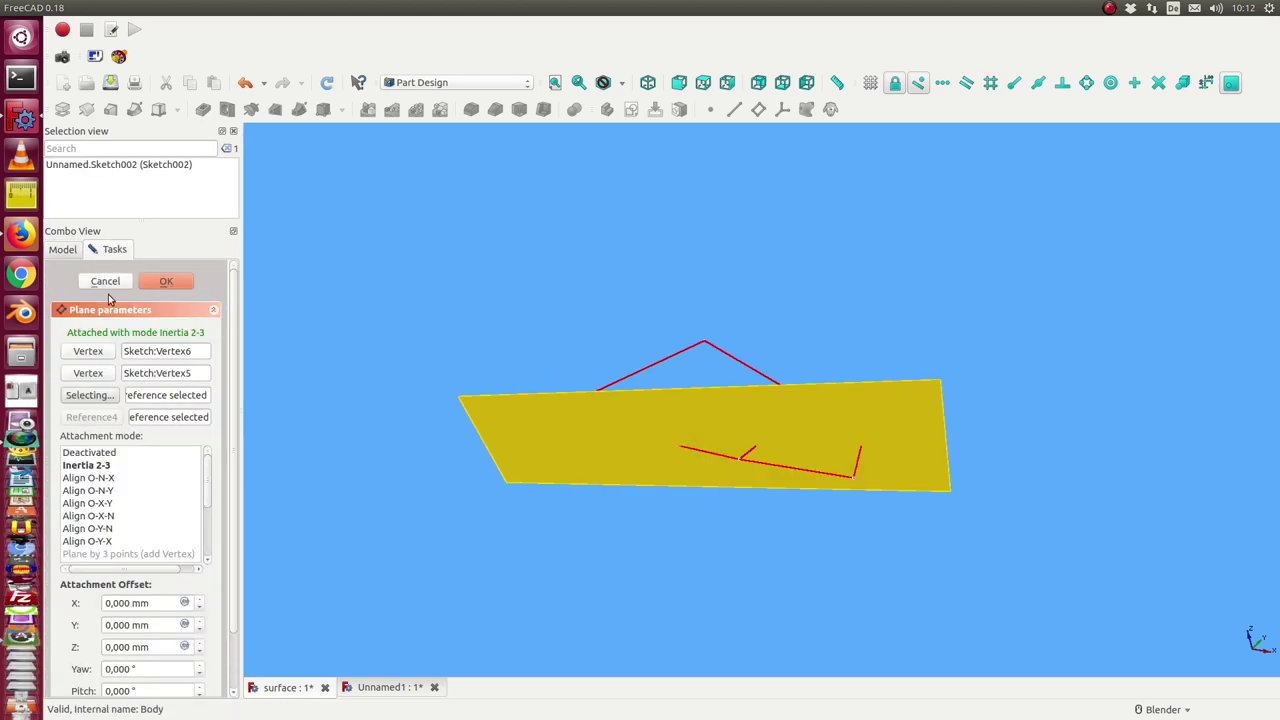
left_click(742, 466)
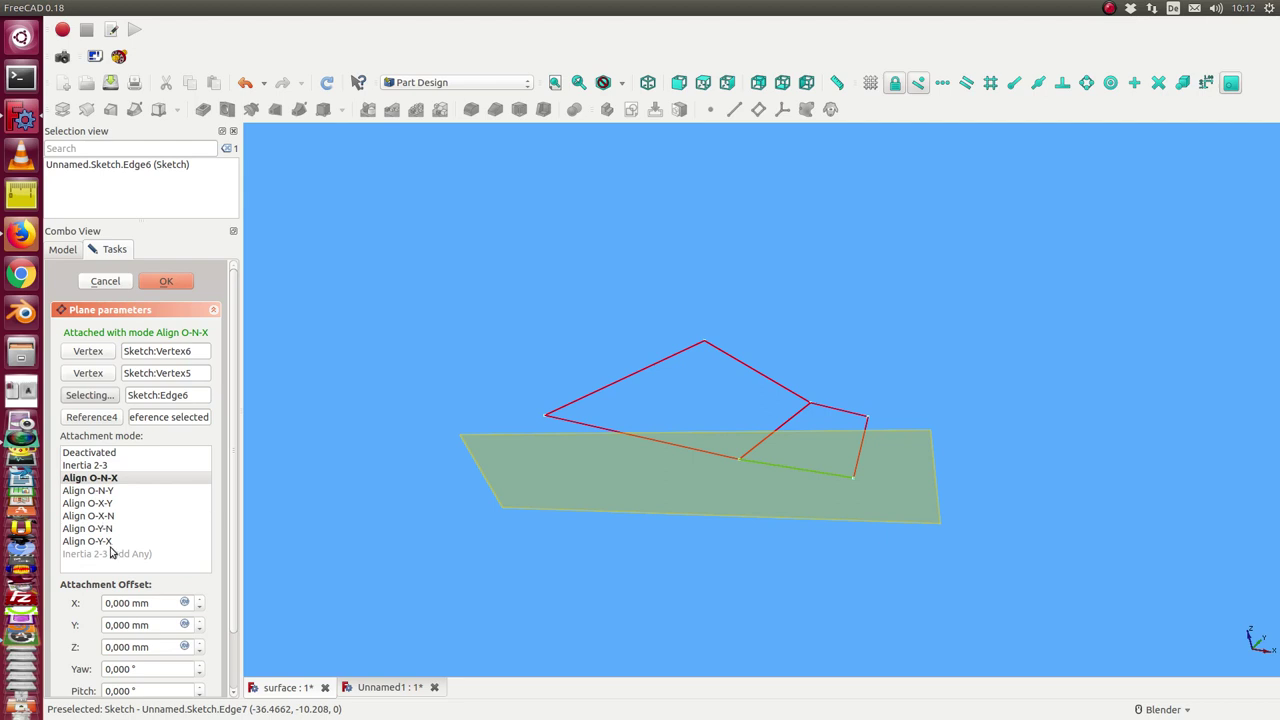
left_click(105, 505)
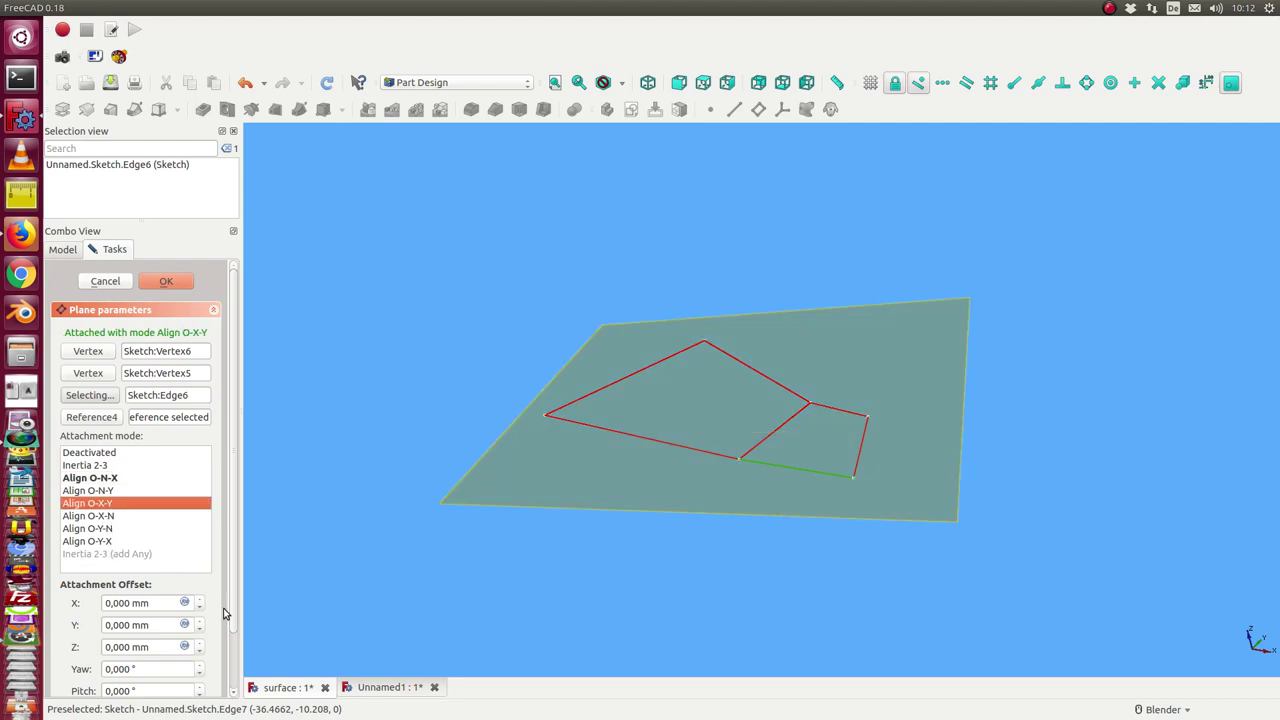
scroll(230, 620, "down", 1)
scroll(230, 625, "down", 2)
left_click(140, 647)
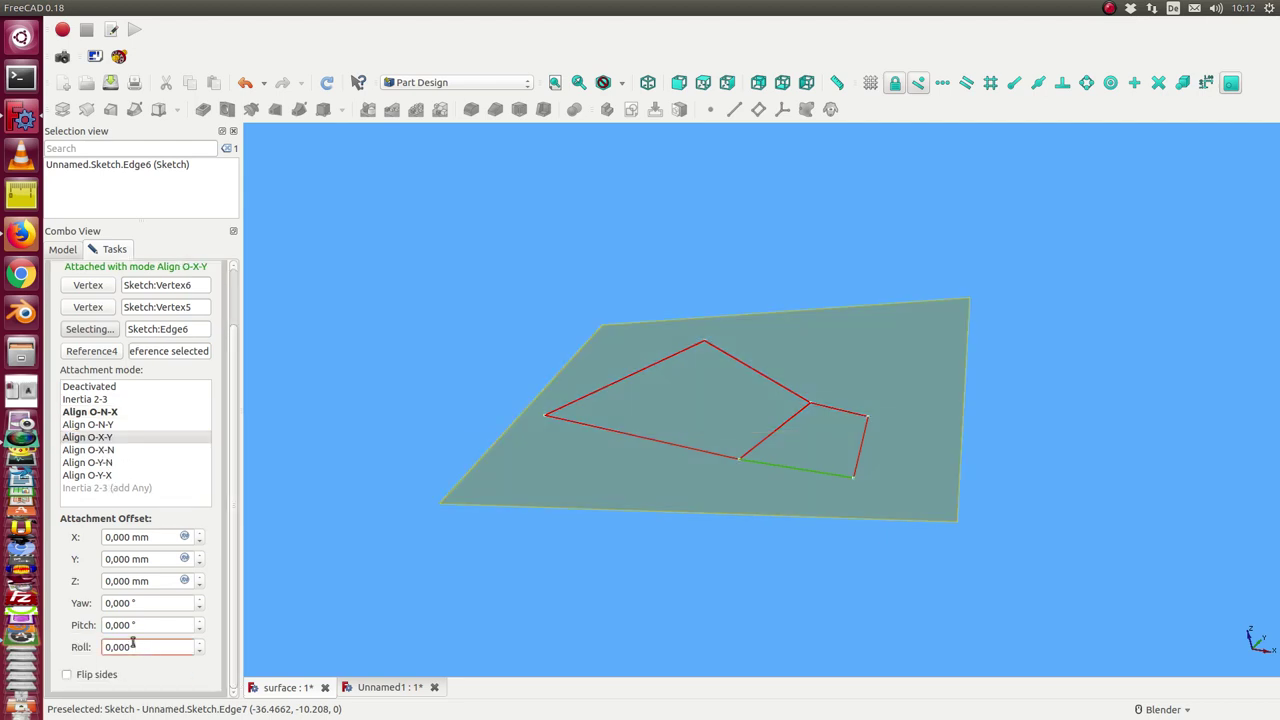
type("9")
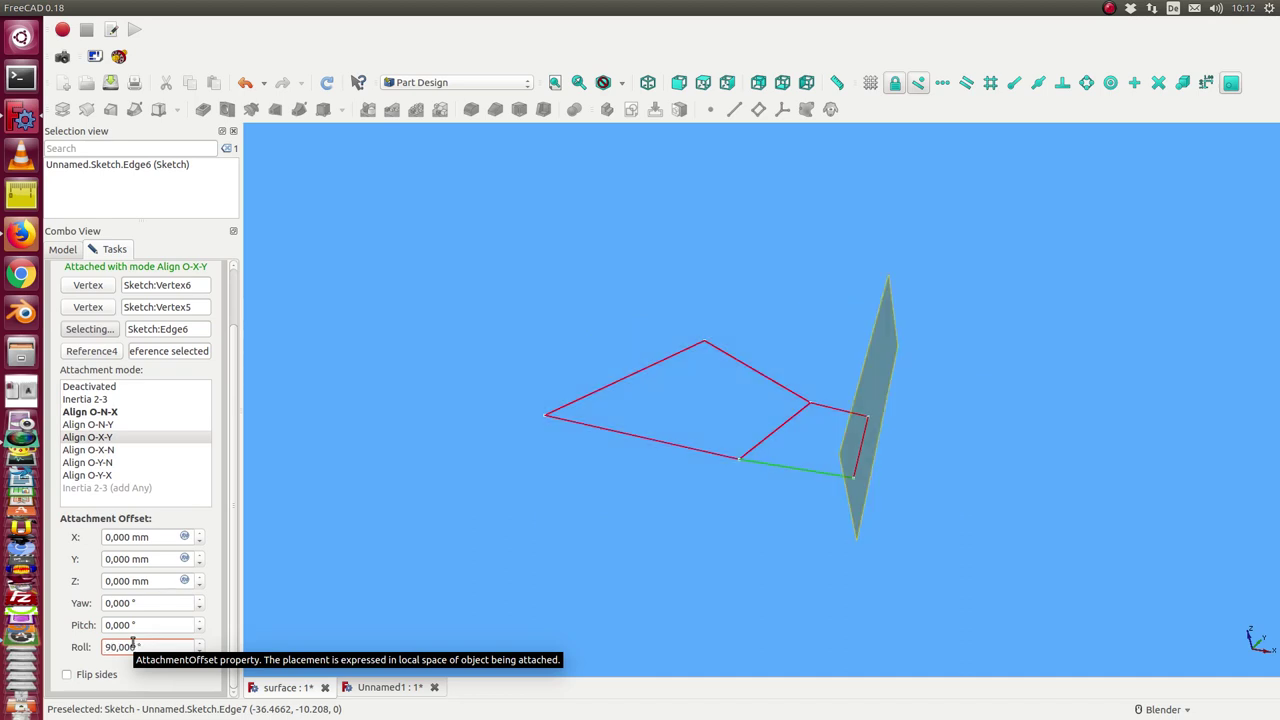
- Confirm the upright datum plane attachment and orbit to inspect it
middle_click_drag(401, 520, 566, 474)
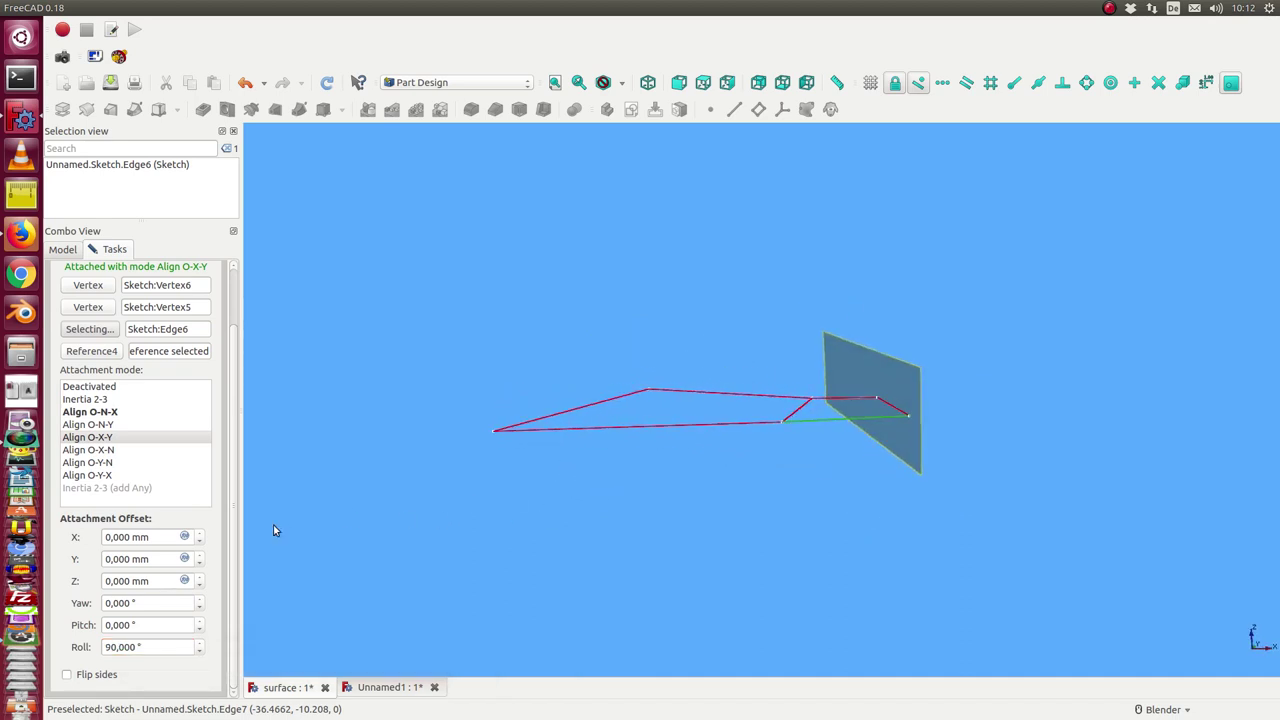
scroll(170, 300, "up", 2)
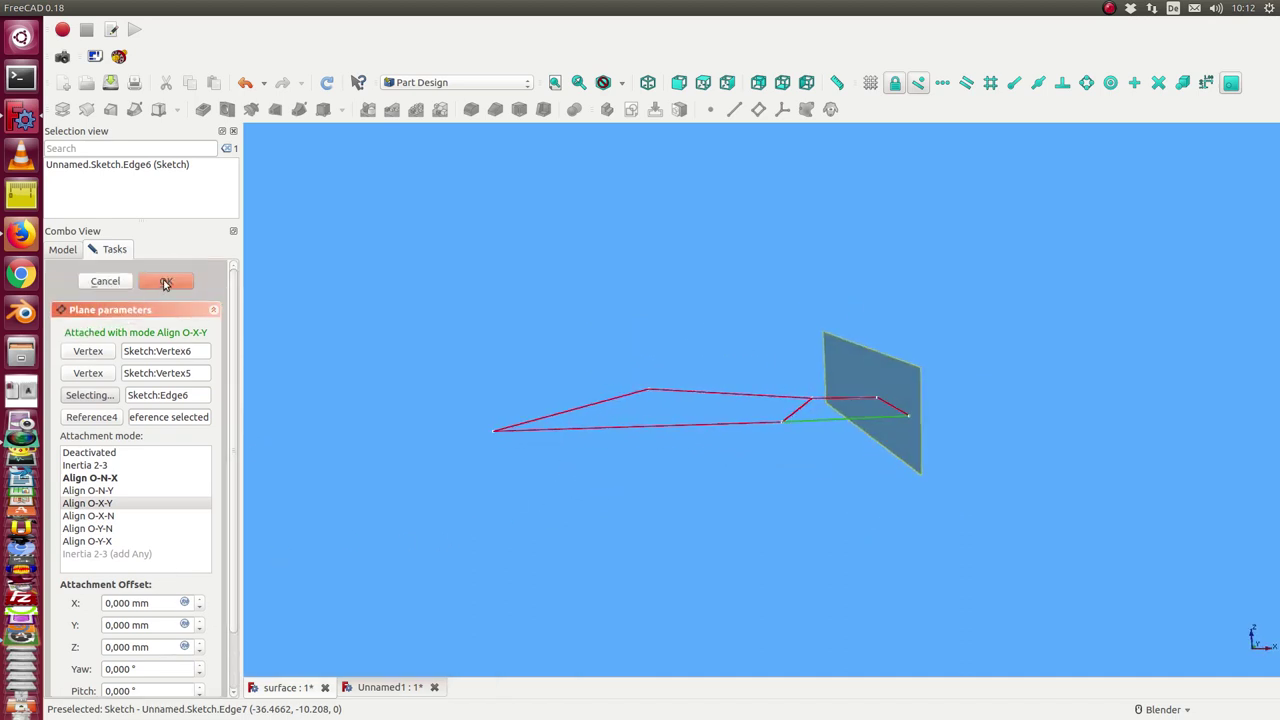
left_click(166, 284)
middle_click_drag(443, 309, 620, 309)
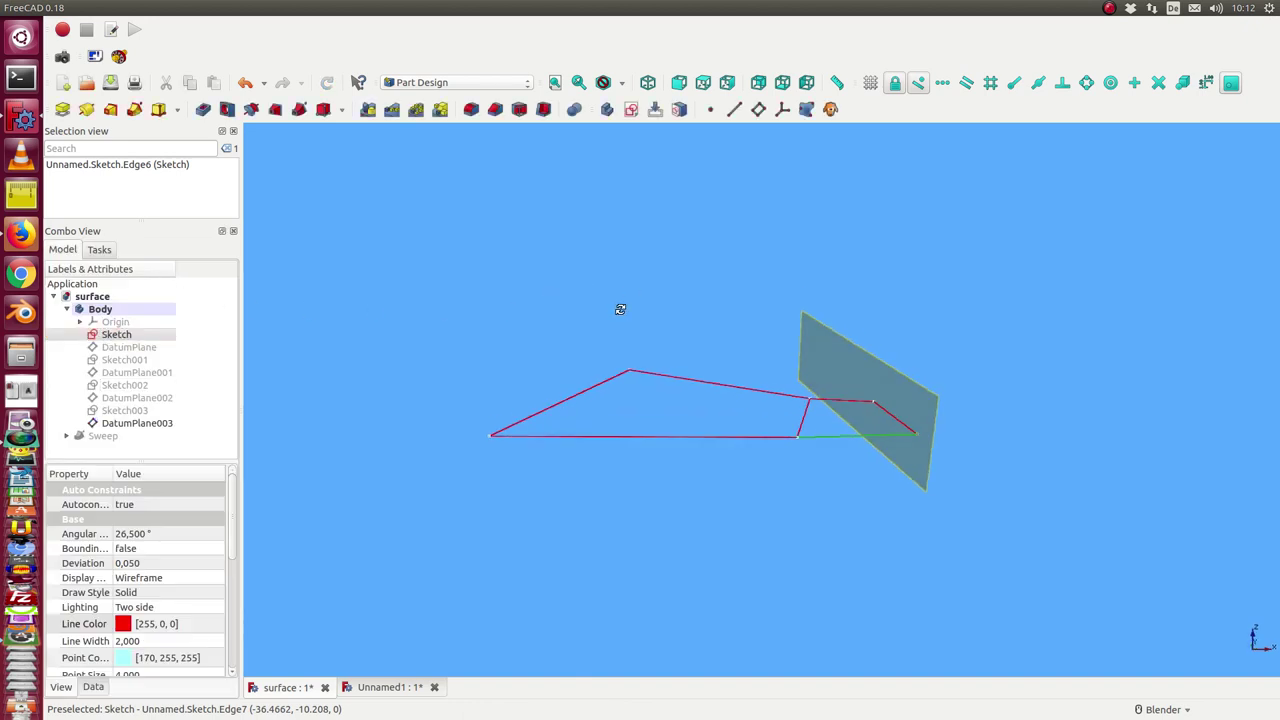
- Start a sketch on the upright datum plane with external geometry from the red sketch
left_click(871, 386)
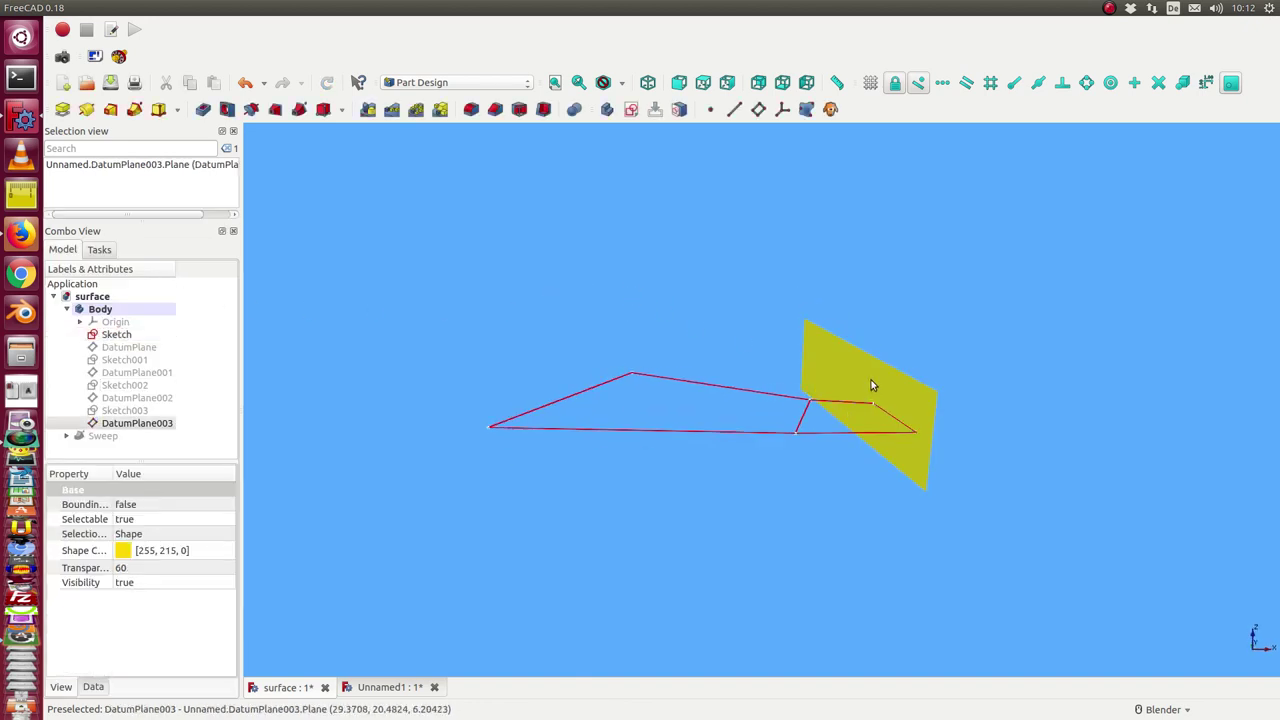
left_click(631, 109)
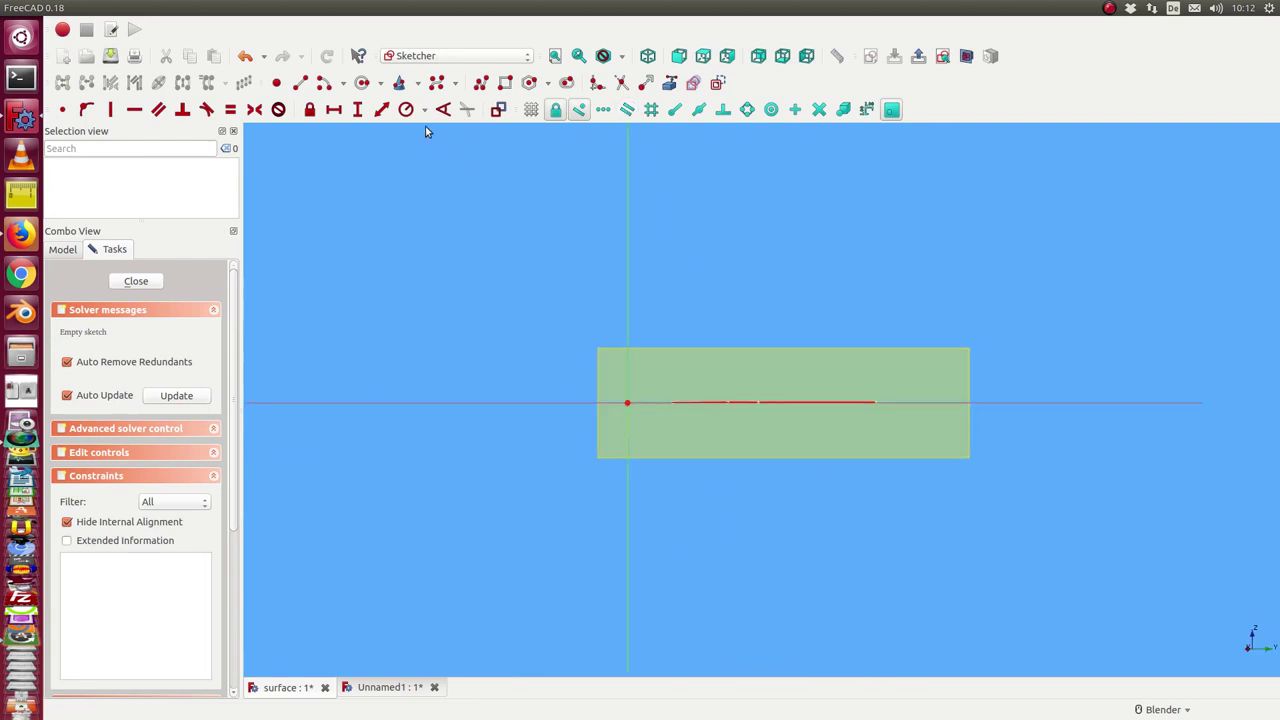
middle_click_drag(746, 231, 657, 508)
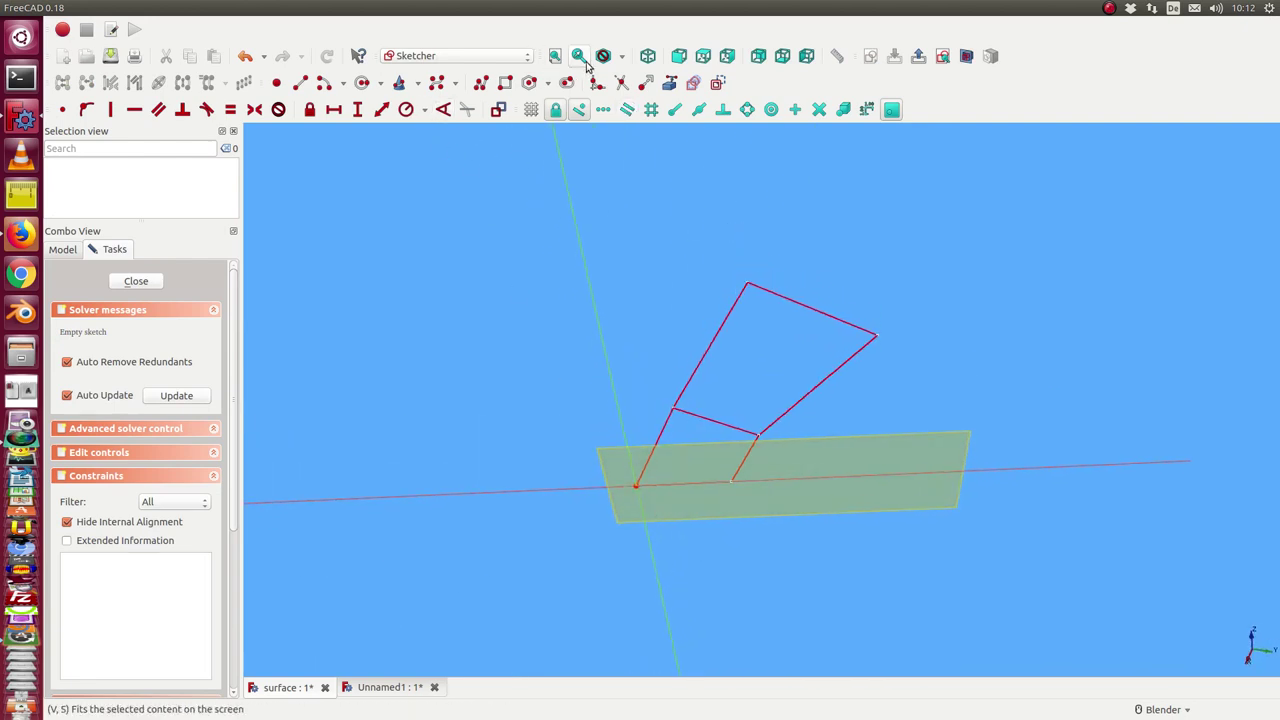
left_click(670, 82)
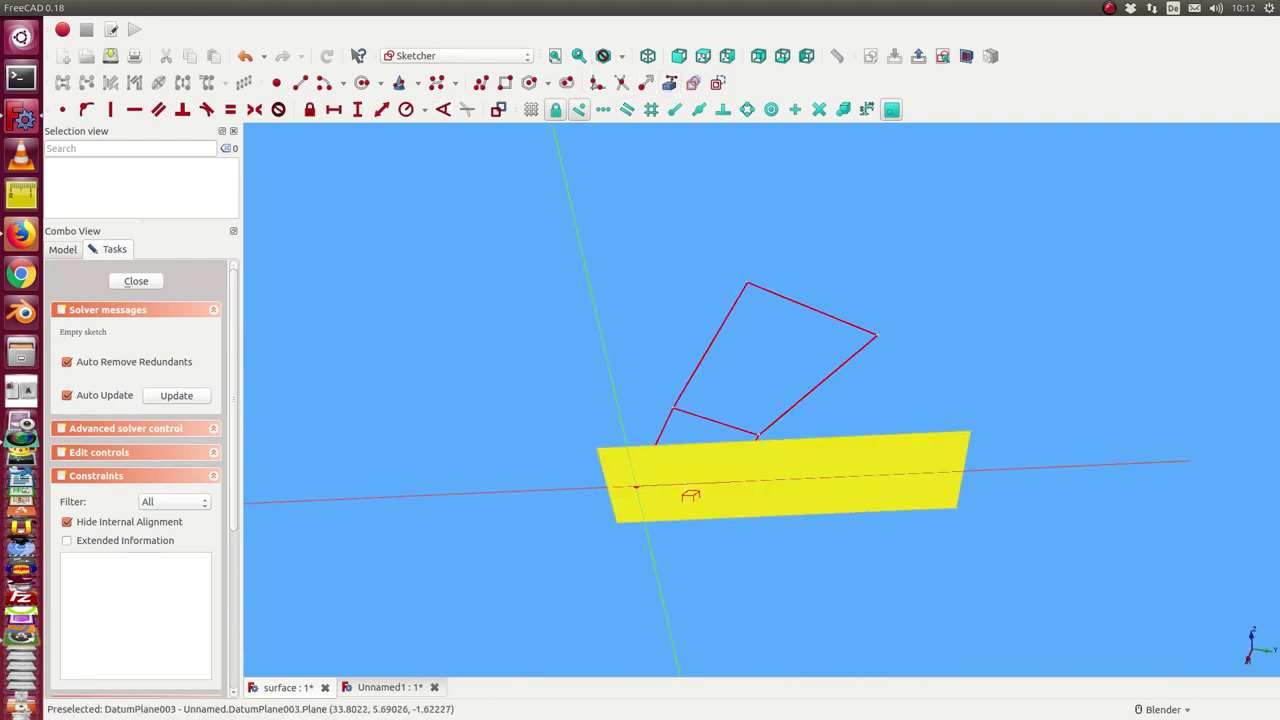
middle_click_drag(750, 522, 743, 480)
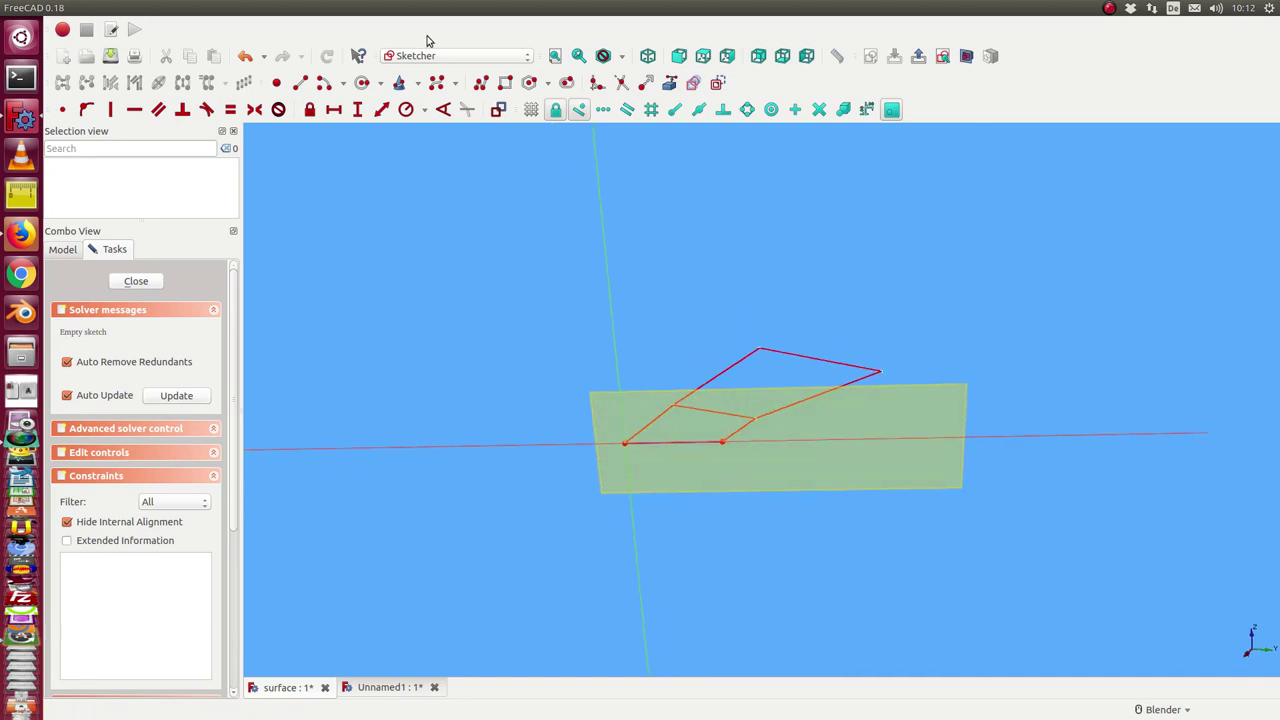
- Draw a seven-pole B-spline arching from the root point to the bottom point, then close the sketch
left_click(437, 85)
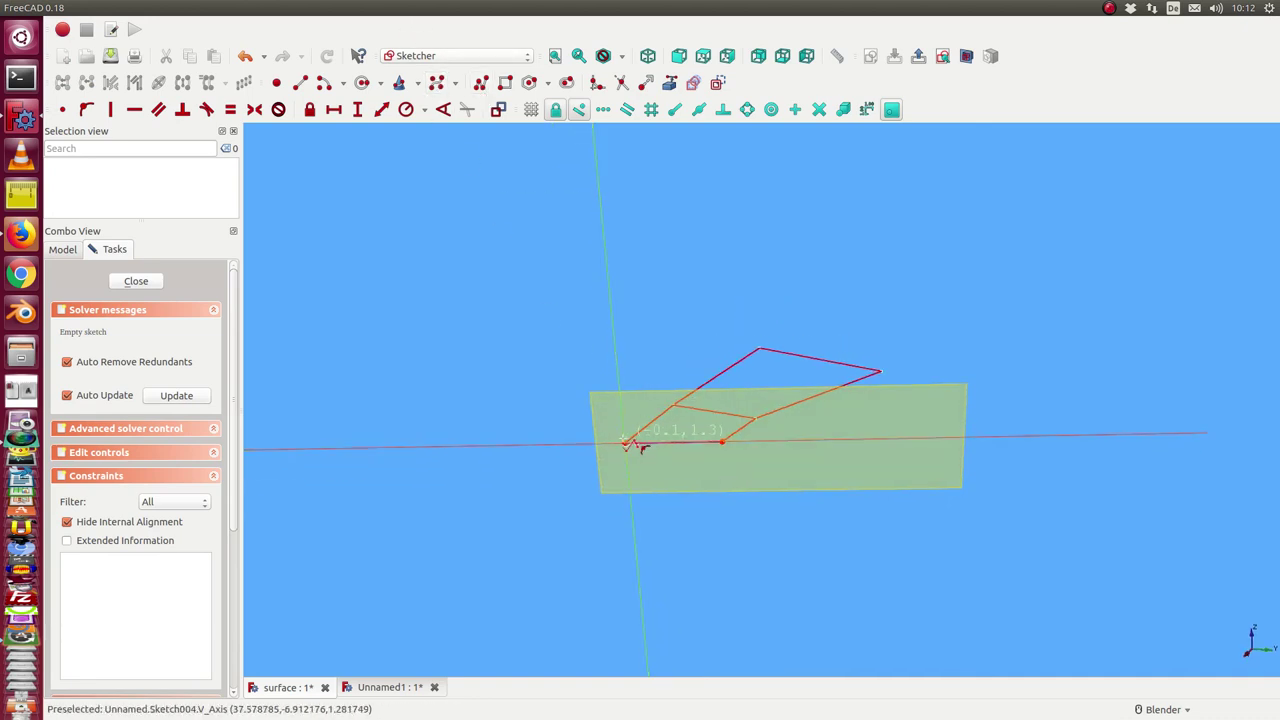
left_click(625, 443)
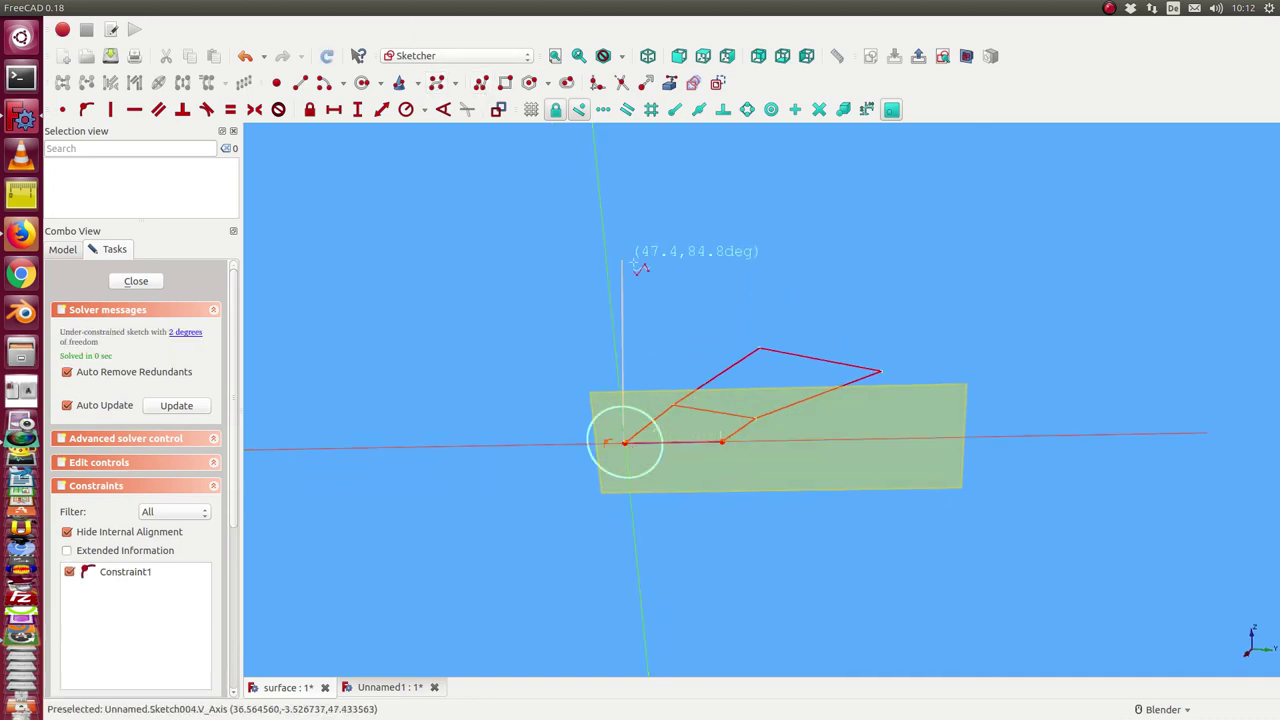
left_click(645, 265)
left_click(709, 287)
left_click(739, 240)
left_click(797, 258)
left_click(825, 243)
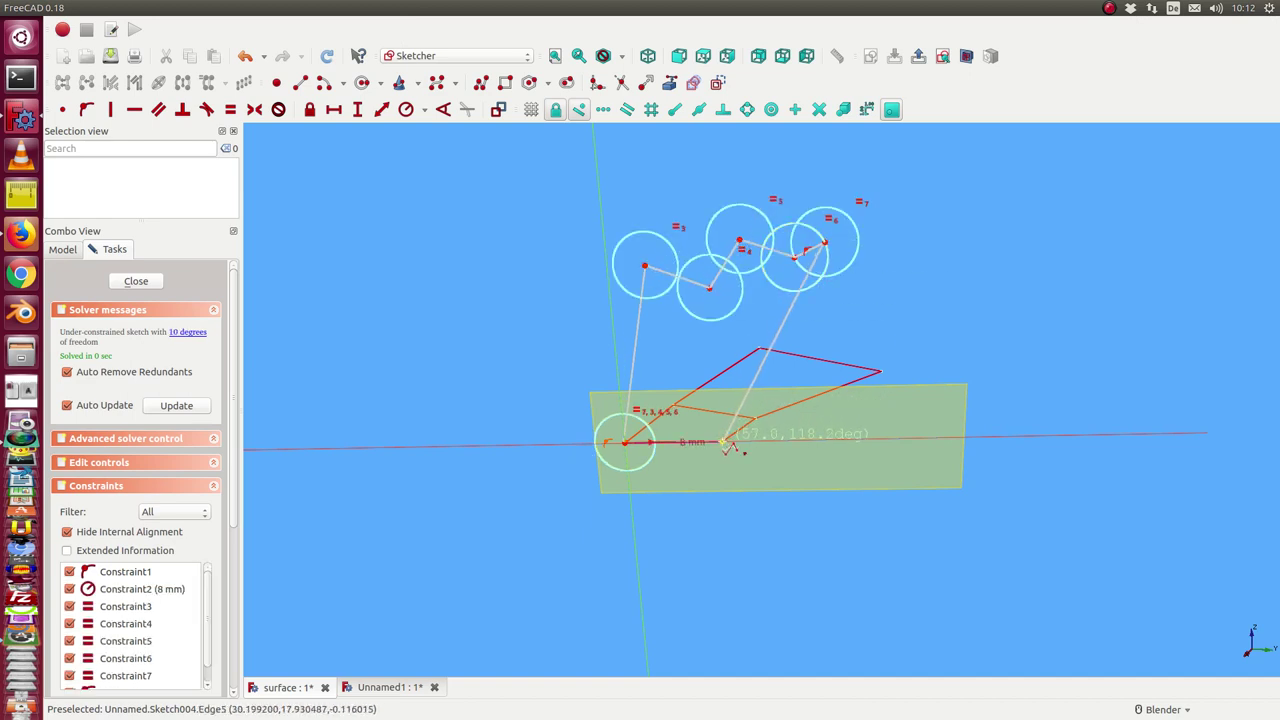
left_click(723, 441)
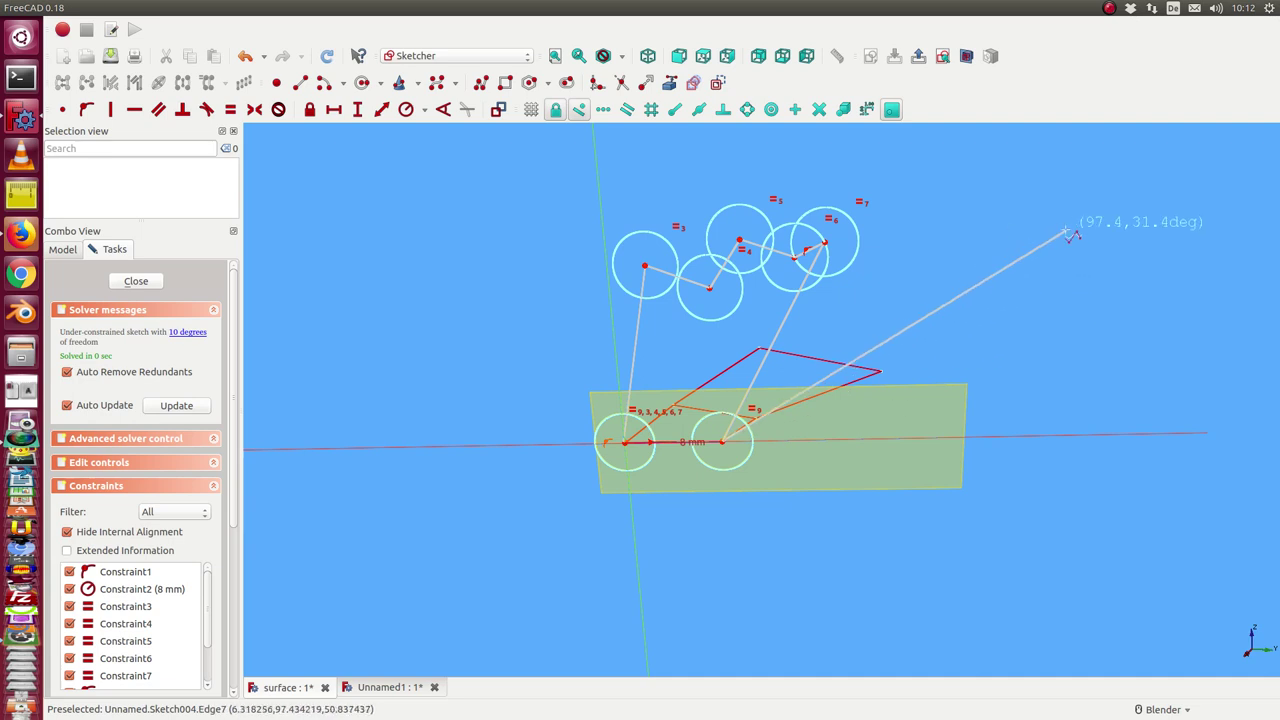
left_click(123, 284)
mouse_move(371, 451)
middle_mouse_down()
mouse_move(466, 477)
mouse_move(437, 461)
middle_mouse_up()
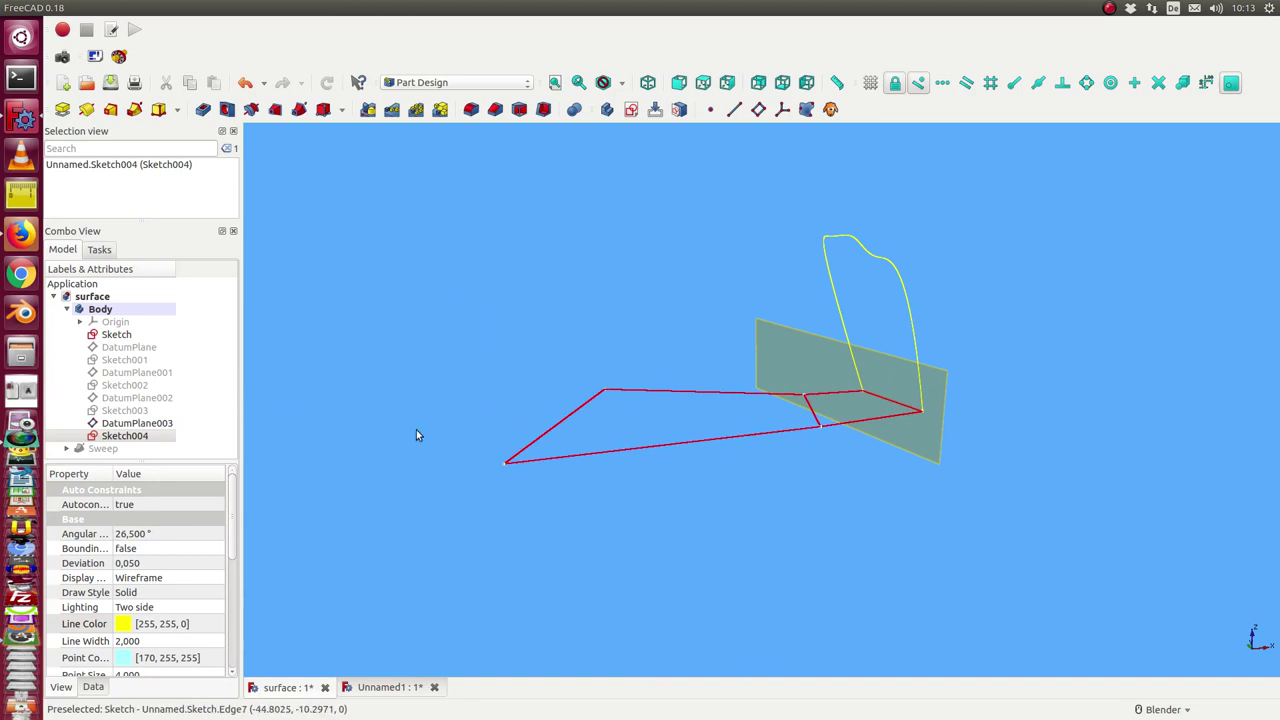
- Unhide Sketch002 and Sketch001 and orbit to view all three profiles together
left_click(116, 386)
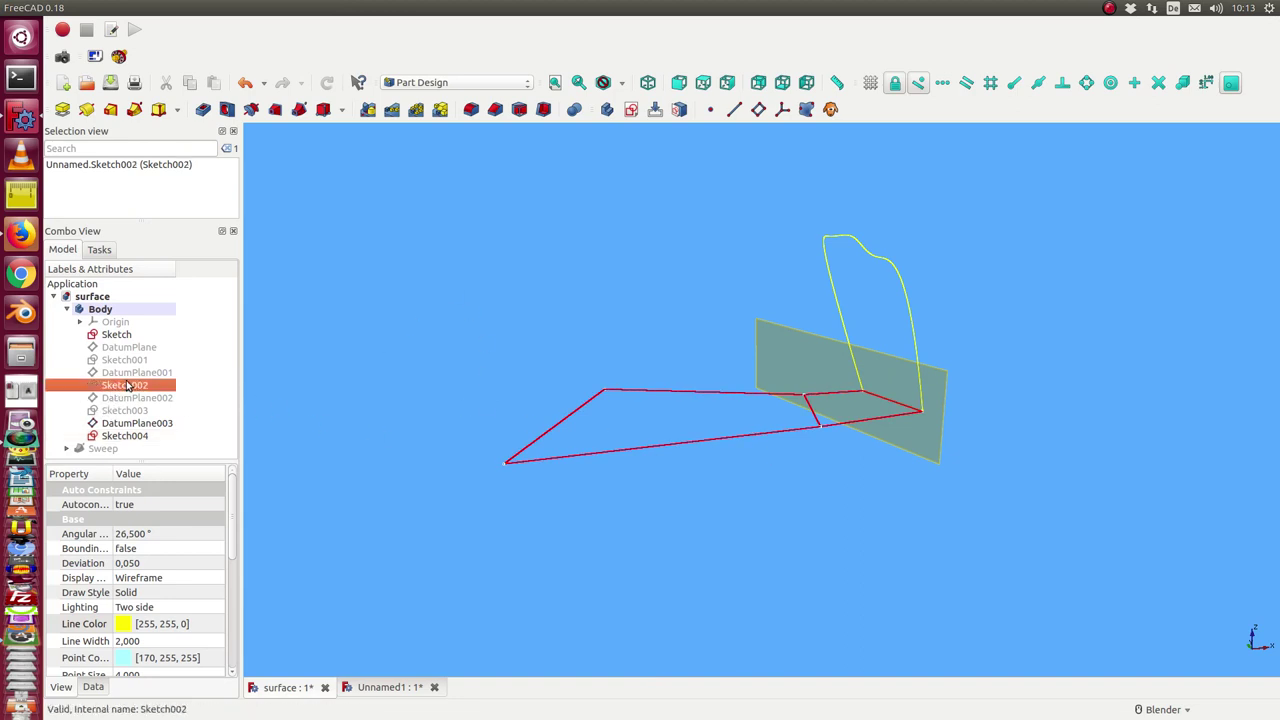
left_click(122, 361)
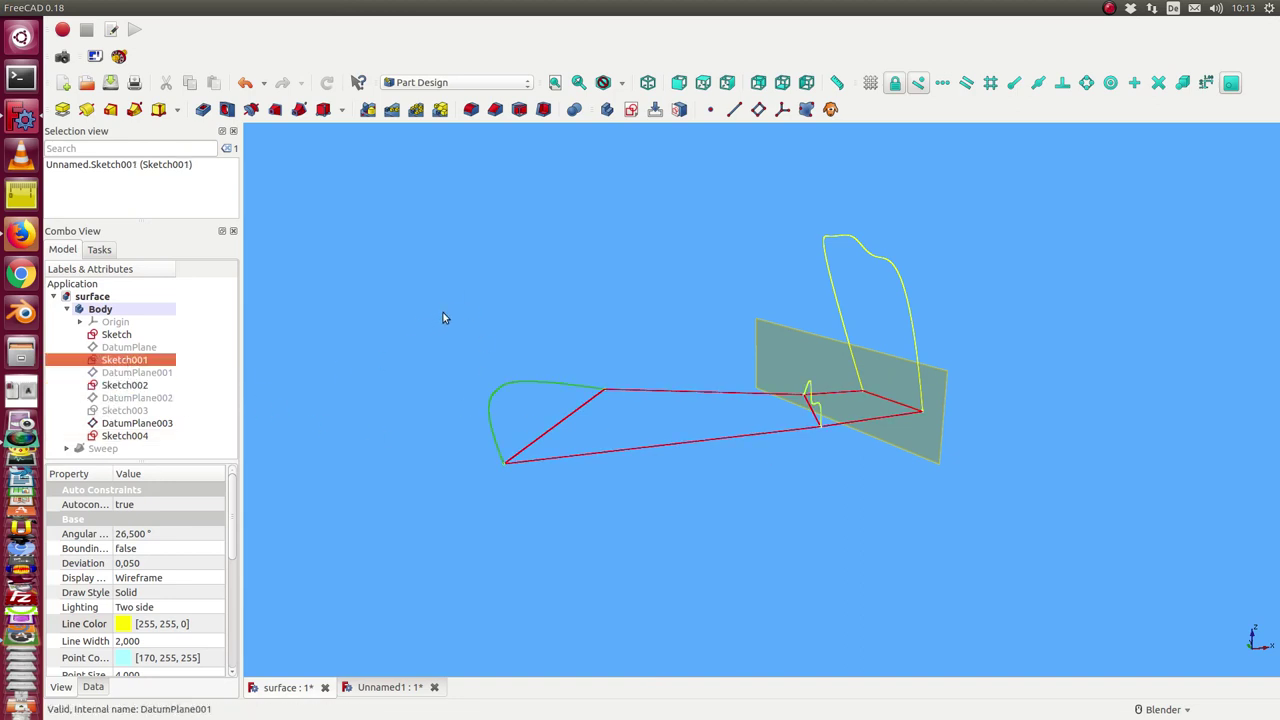
middle_click_drag(445, 320, 474, 283)
middle_click_drag(257, 319, 651, 311)
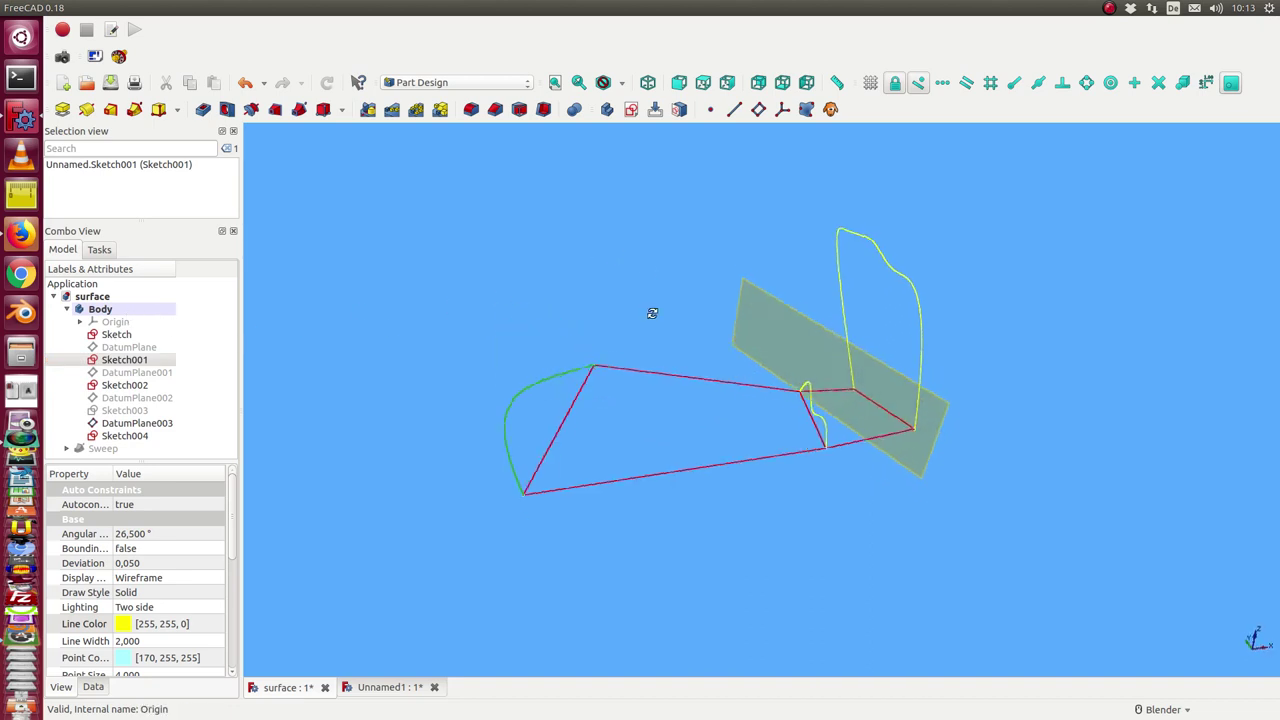
- In the red Sketch, drag the bottom edge down and short top-right edge up, checking the profiles follow
left_click(126, 423)
double_click(115, 334)
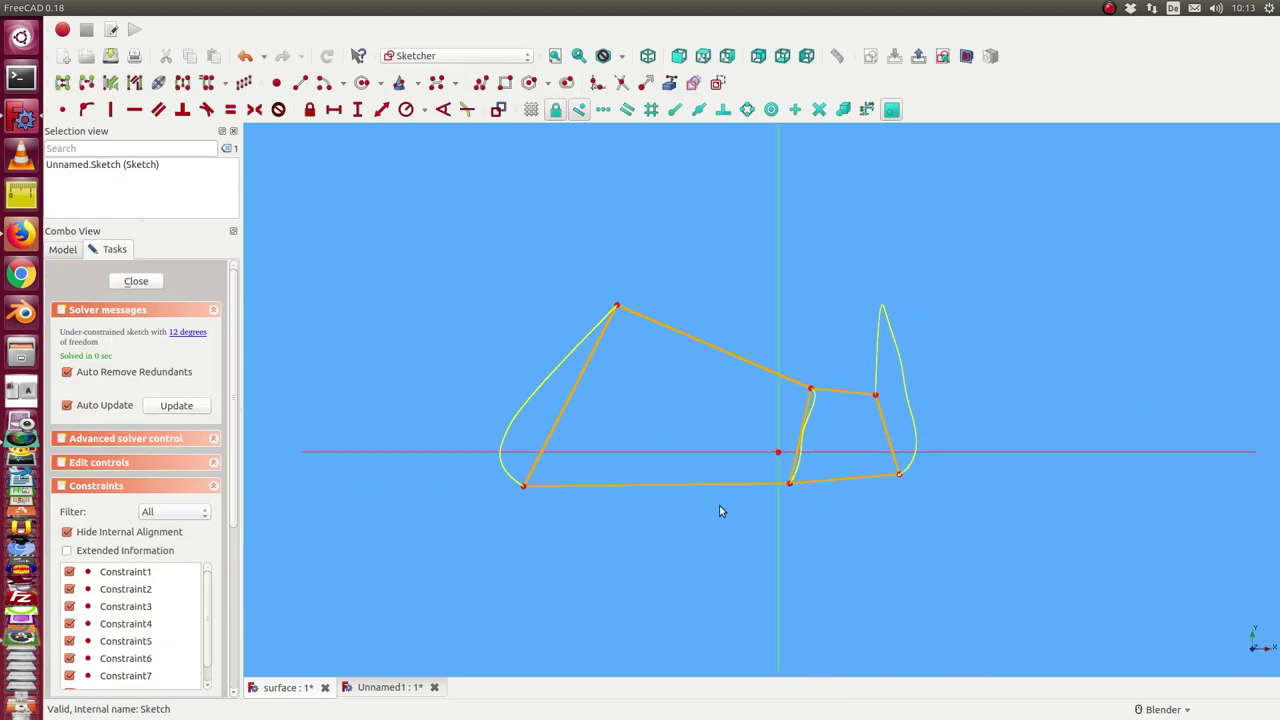
left_click_drag(868, 485, 879, 543)
left_click_drag(845, 400, 835, 357)
mouse_move(877, 594)
middle_mouse_down()
mouse_move(794, 440)
mouse_move(400, 371)
mouse_move(957, 343)
middle_mouse_up()
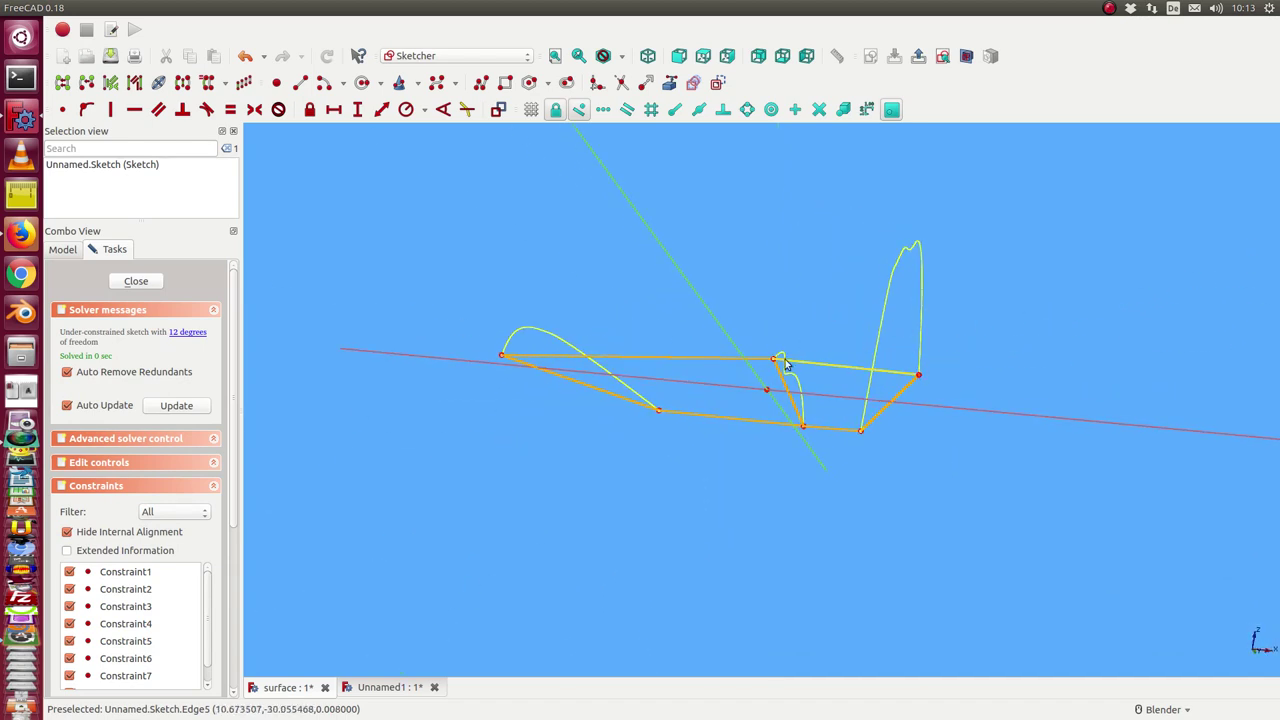
mouse_move(843, 326)
middle_mouse_down()
mouse_move(837, 369)
mouse_move(854, 299)
middle_mouse_up()
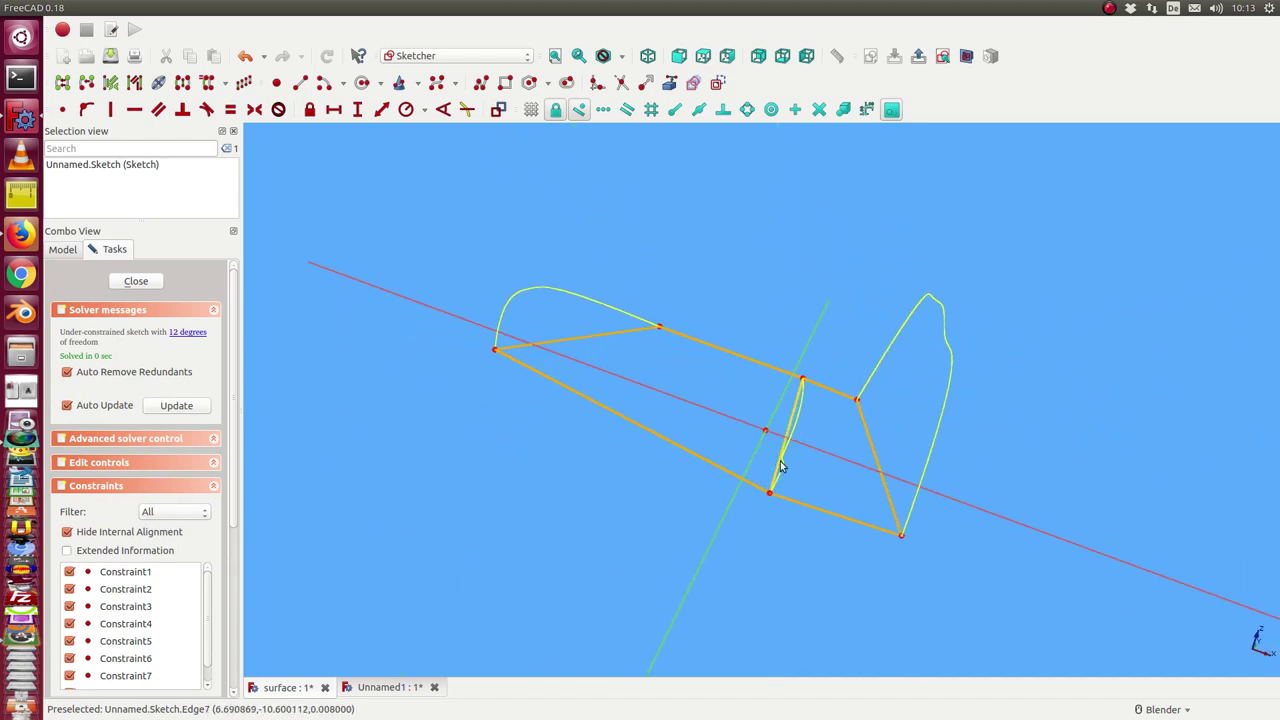